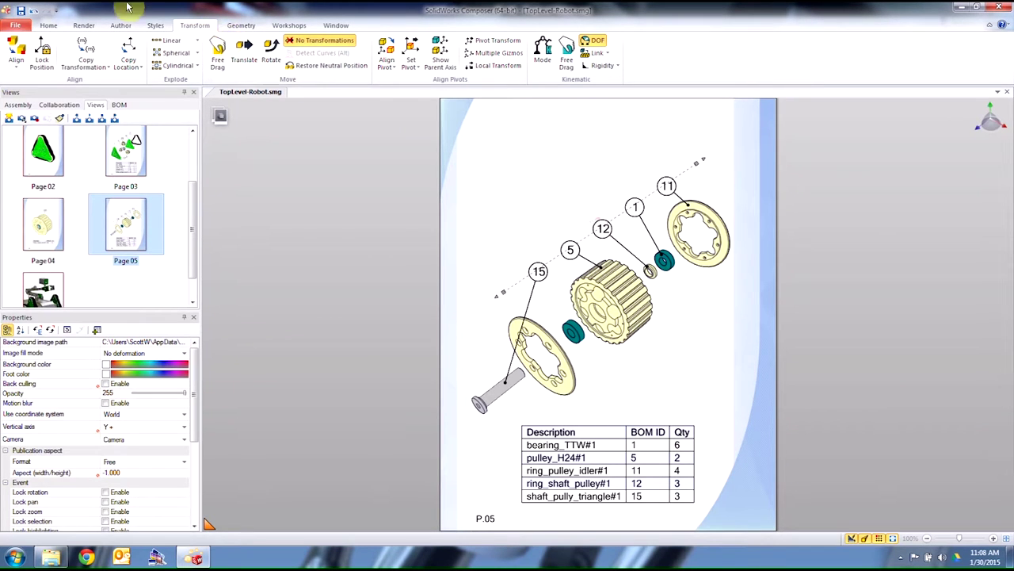
Step: Show the Page 02 view and linearly explode all parts of the triangular track assembly along the blue axis
{"action": "left_click", "coordinate": [37, 151]}
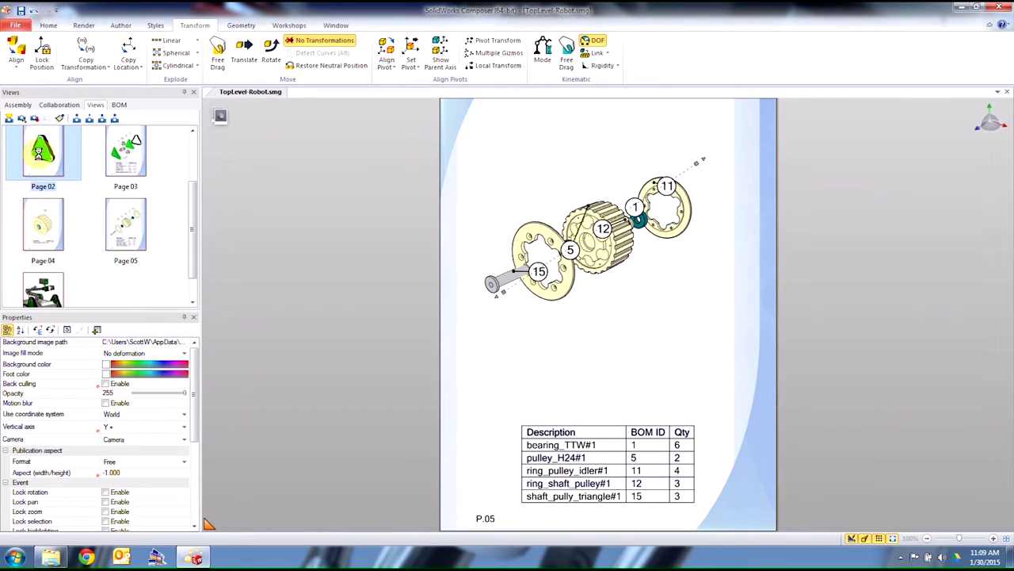
{"action": "left_click_drag", "start_coordinate": [453, 154], "coordinate": [763, 444]}
{"action": "left_click", "coordinate": [171, 40]}
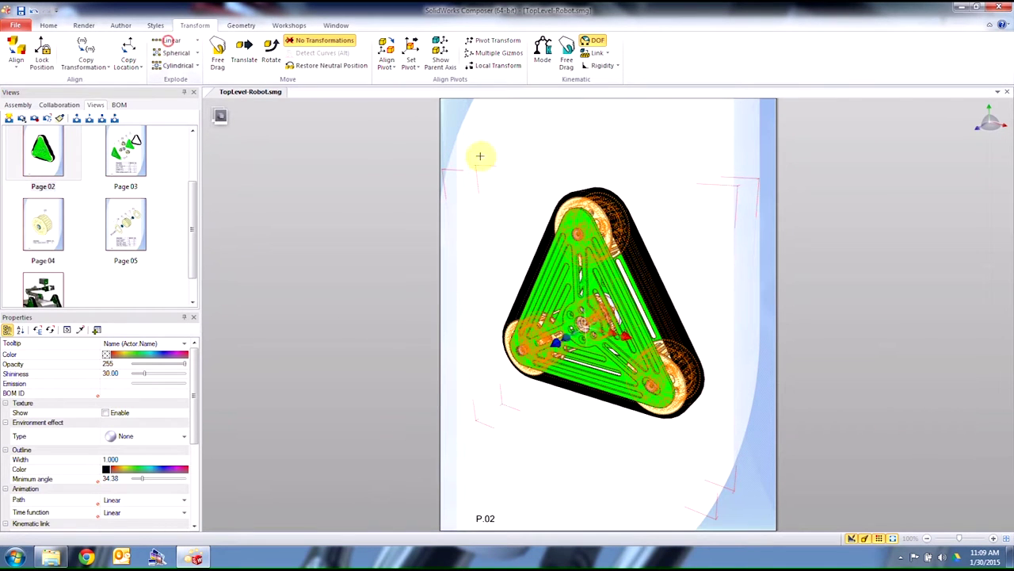
{"action": "left_click_drag", "start_coordinate": [566, 339], "coordinate": [336, 390]}
{"action": "middle_click_drag", "start_coordinate": [336, 389], "coordinate": [590, 420]}
{"action": "left_click", "coordinate": [585, 435]}
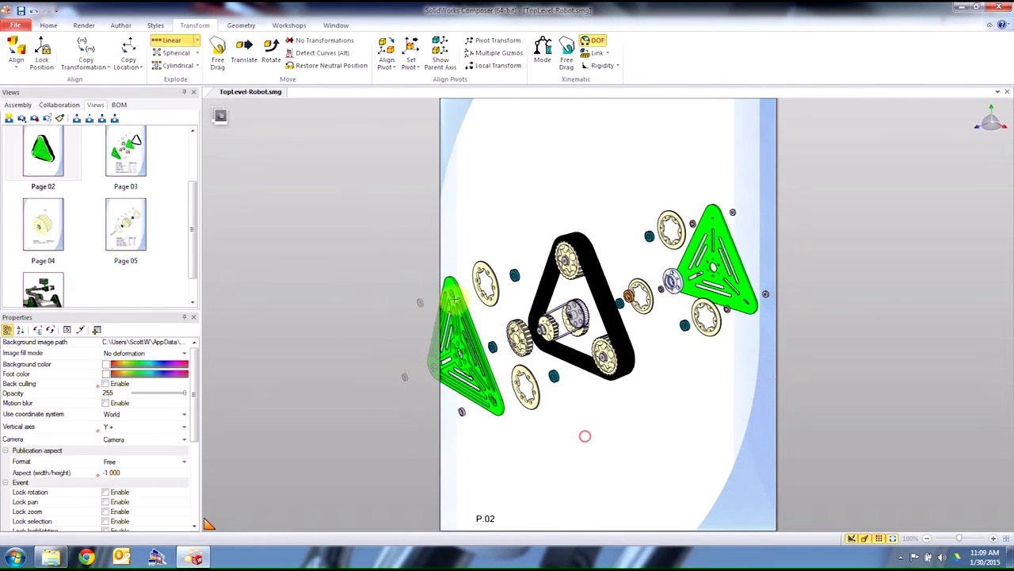
Step: Move the near green side plate along the explode axis with the Translate tool
{"action": "left_click", "coordinate": [244, 56]}
{"action": "left_click", "coordinate": [485, 382]}
{"action": "left_click_drag", "start_coordinate": [511, 358], "coordinate": [475, 341]}
{"action": "left_click", "coordinate": [623, 309]}
{"action": "left_click_drag", "start_coordinate": [623, 309], "coordinate": [634, 319]}
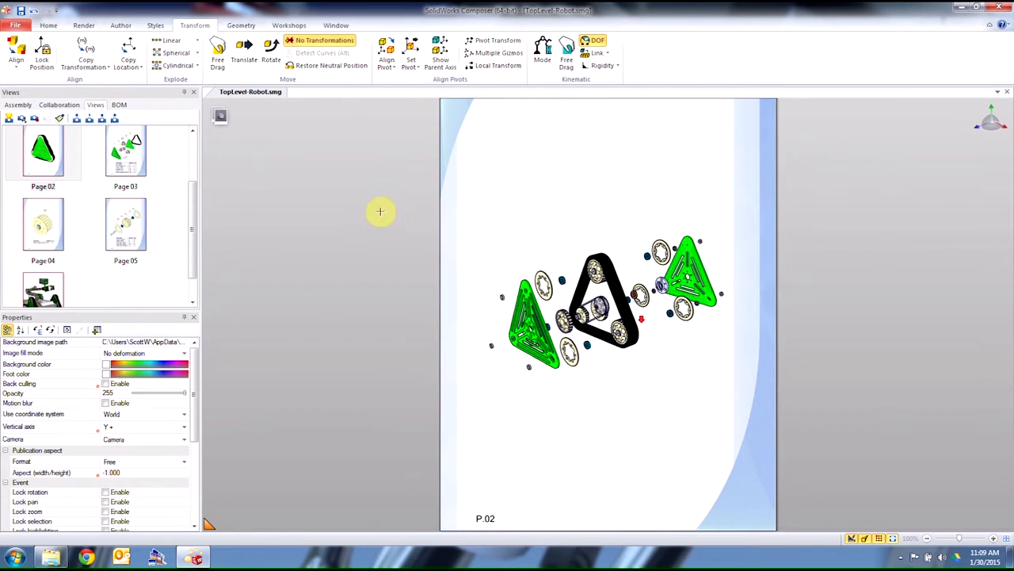
Step: Select all exploded parts and create associative paths from their neutral positions
{"action": "left_click_drag", "start_coordinate": [446, 221], "coordinate": [882, 403]}
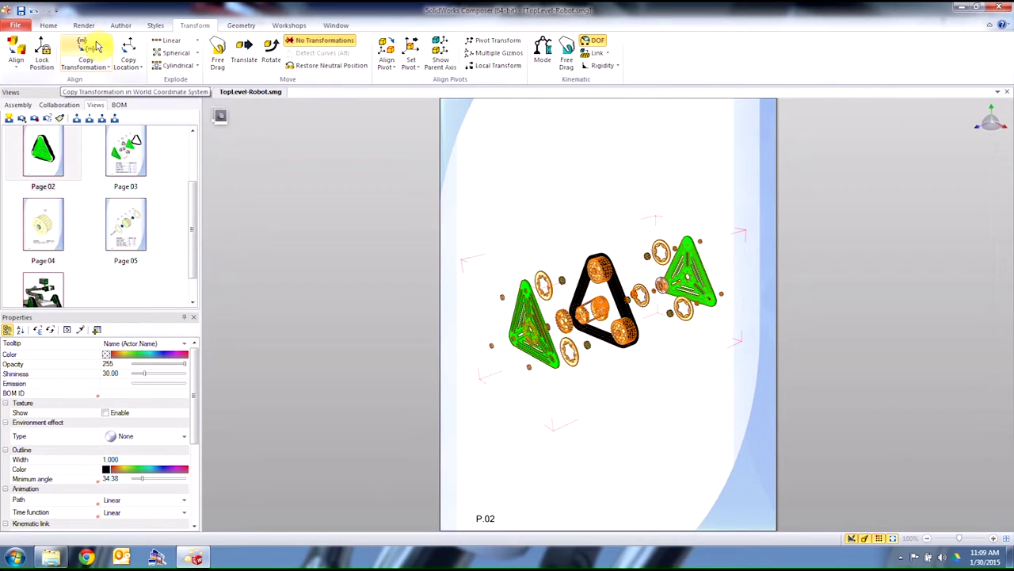
{"action": "scroll", "coordinate": [198, 24], "scroll_direction": "up", "scroll_amount": 1}
{"action": "scroll", "coordinate": [215, 23], "scroll_direction": "down", "scroll_amount": 1}
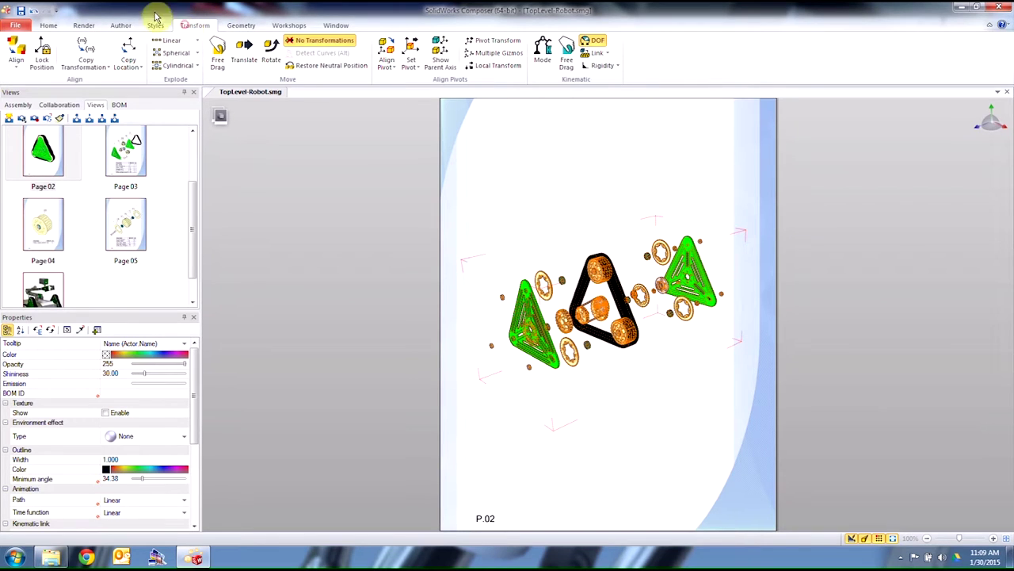
{"action": "left_click", "coordinate": [112, 27]}
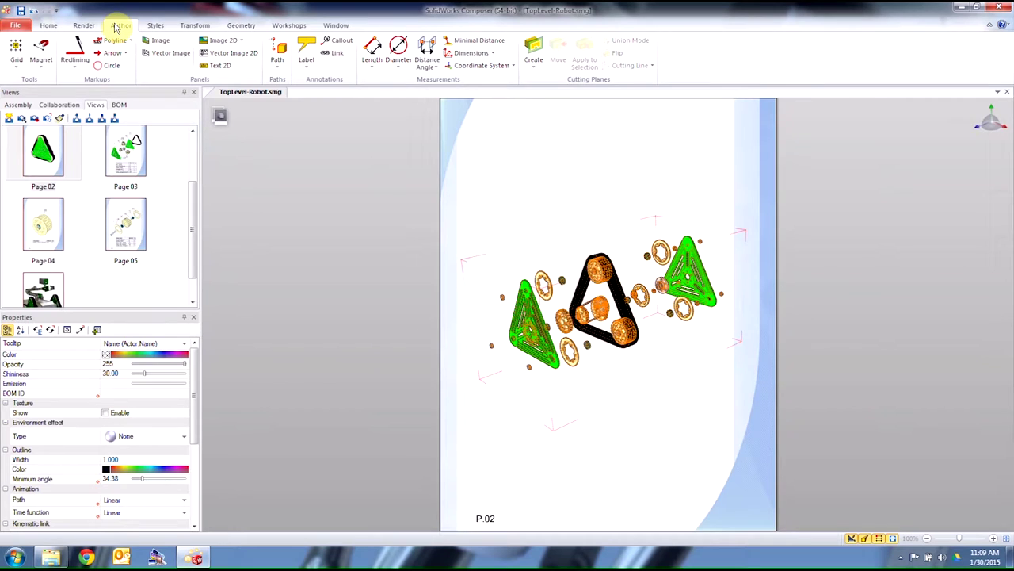
{"action": "left_click", "coordinate": [278, 66]}
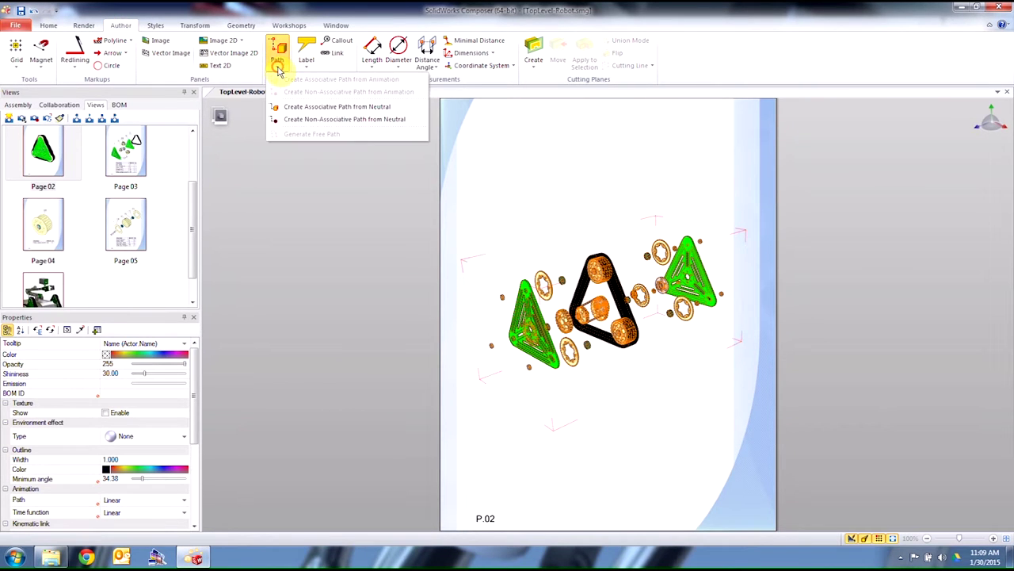
{"action": "left_click", "coordinate": [353, 106]}
Step: Select all the paths, make their front line red and disable Stay on top
{"action": "left_click", "coordinate": [59, 104]}
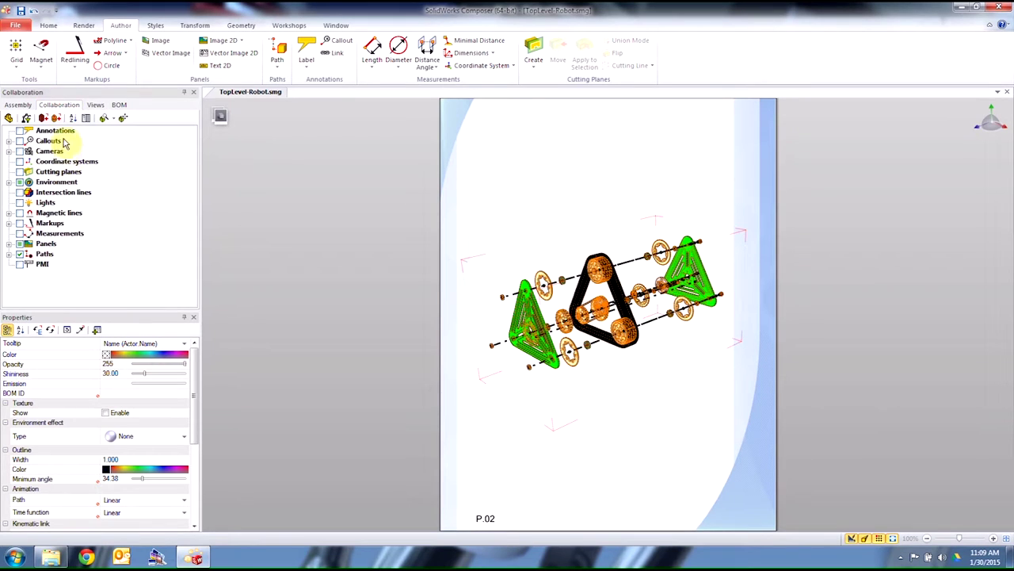
{"action": "left_click", "coordinate": [46, 255]}
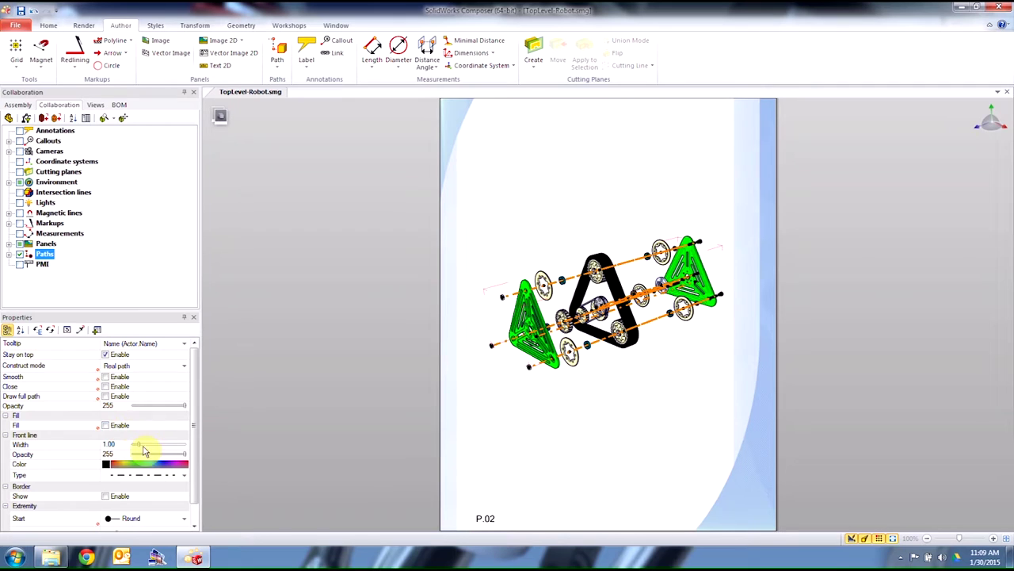
{"action": "left_click", "coordinate": [106, 464]}
{"action": "left_click", "coordinate": [140, 496]}
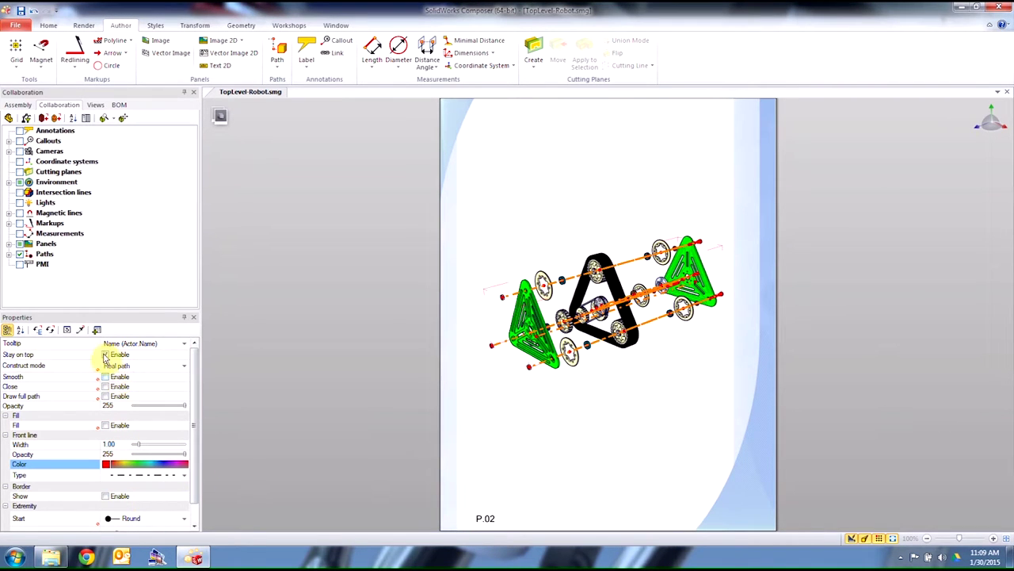
{"action": "left_click", "coordinate": [111, 357]}
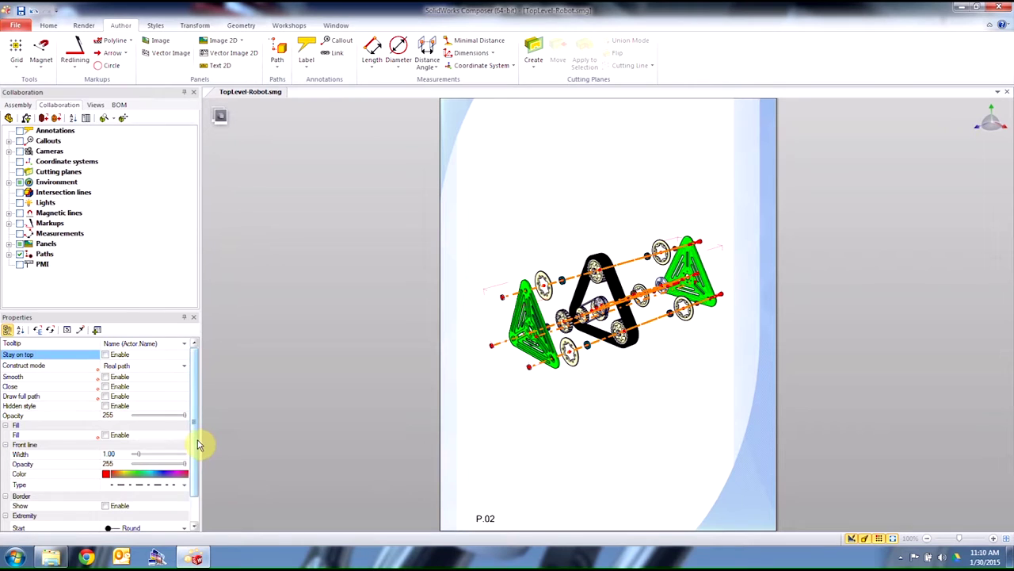
Step: Set the paths' start and end extremities to None and their front line width to 0.51
{"action": "left_click_drag", "start_coordinate": [195, 442], "coordinate": [202, 474]}
{"action": "left_click", "coordinate": [146, 497]}
{"action": "left_click", "coordinate": [146, 496]}
{"action": "left_click", "coordinate": [131, 400]}
{"action": "left_click", "coordinate": [147, 512]}
{"action": "left_click", "coordinate": [131, 417]}
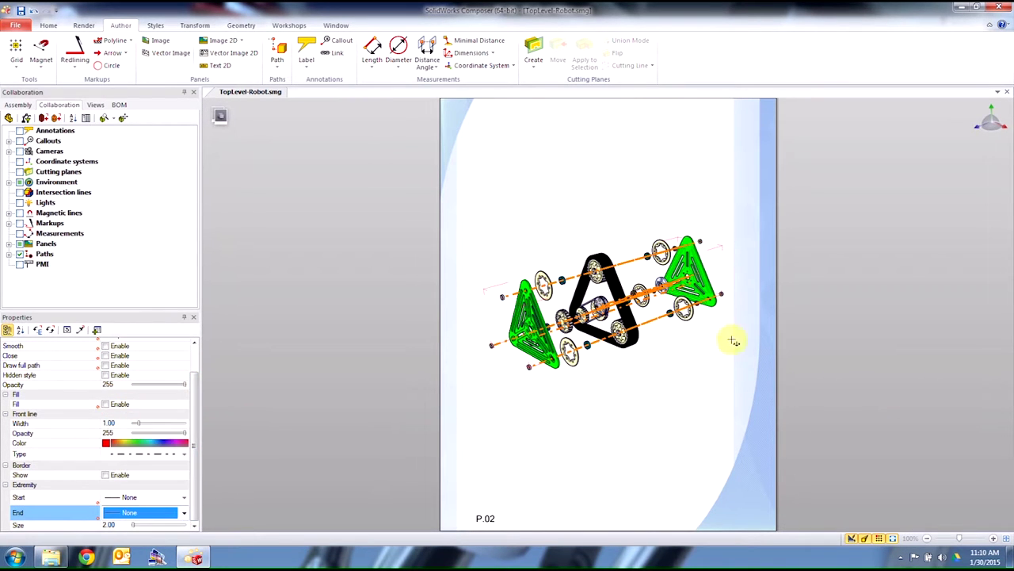
{"action": "left_click_drag", "start_coordinate": [137, 423], "coordinate": [135, 423]}
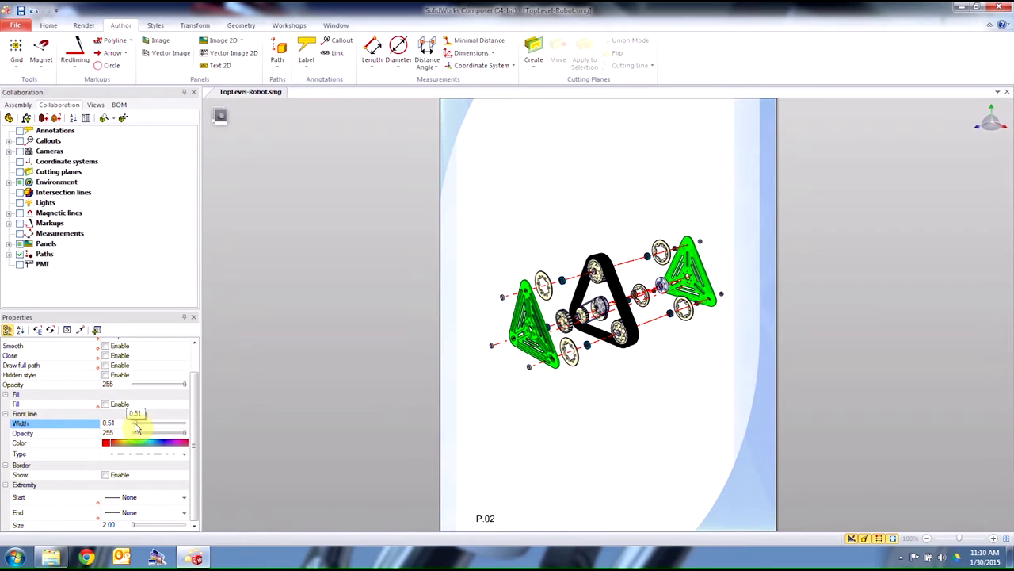
Step: Save the exploded assembly with its path lines as a new view
{"action": "left_click_drag", "start_coordinate": [619, 449], "coordinate": [623, 390]}
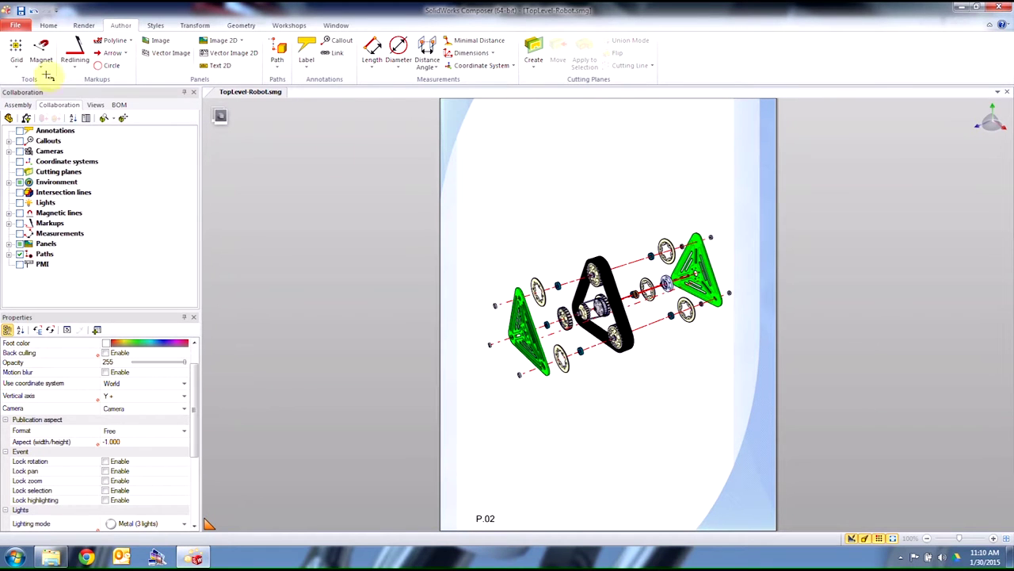
{"action": "left_click", "coordinate": [95, 105]}
{"action": "left_click", "coordinate": [8, 118]}
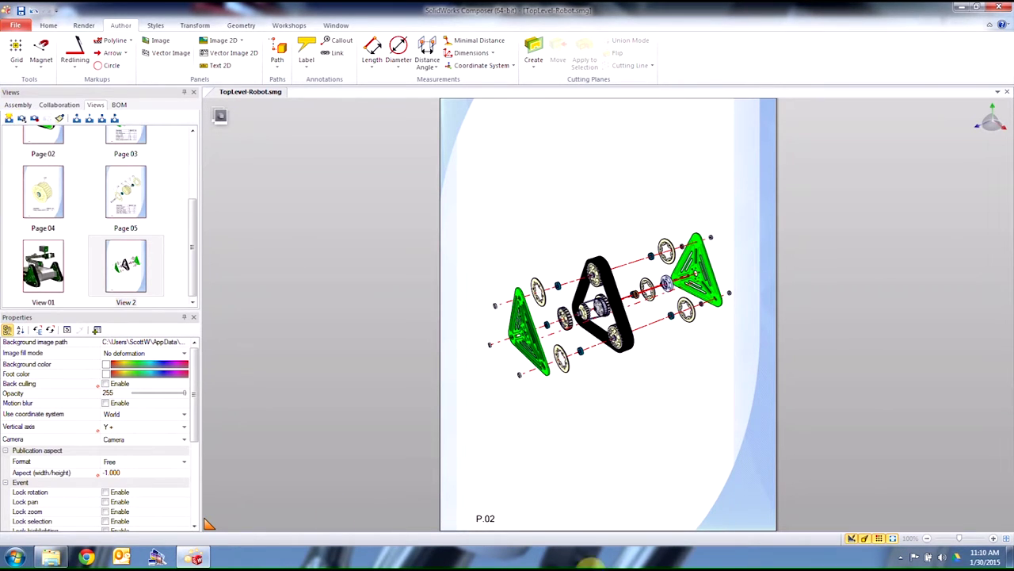
Step: Examine the component structure by expanding TopLevel-Robot, Robot#01 and the first Motor_gearbox_200w#1 in the assembly tree
{"action": "left_click", "coordinate": [18, 105]}
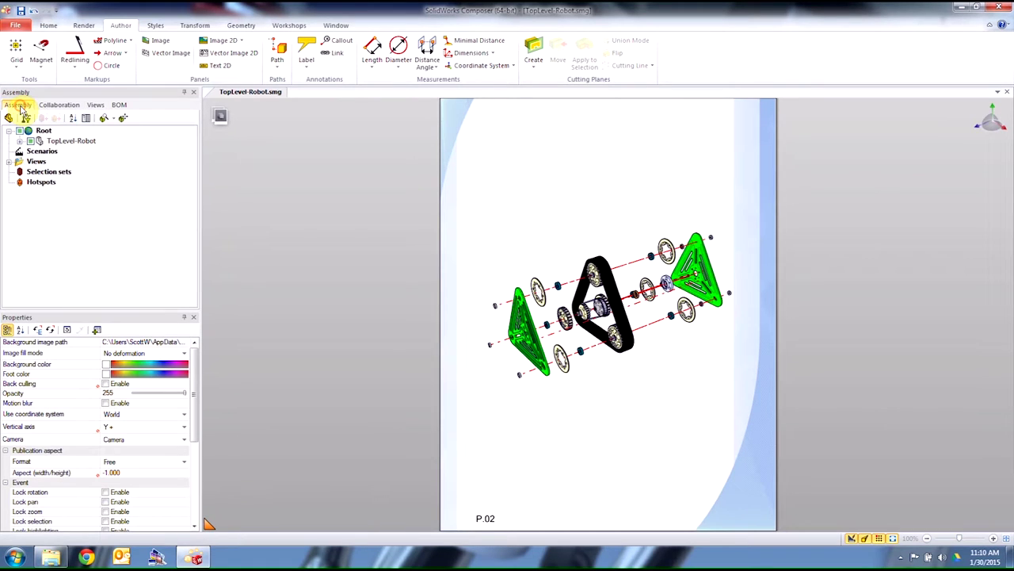
{"action": "left_click", "coordinate": [19, 140]}
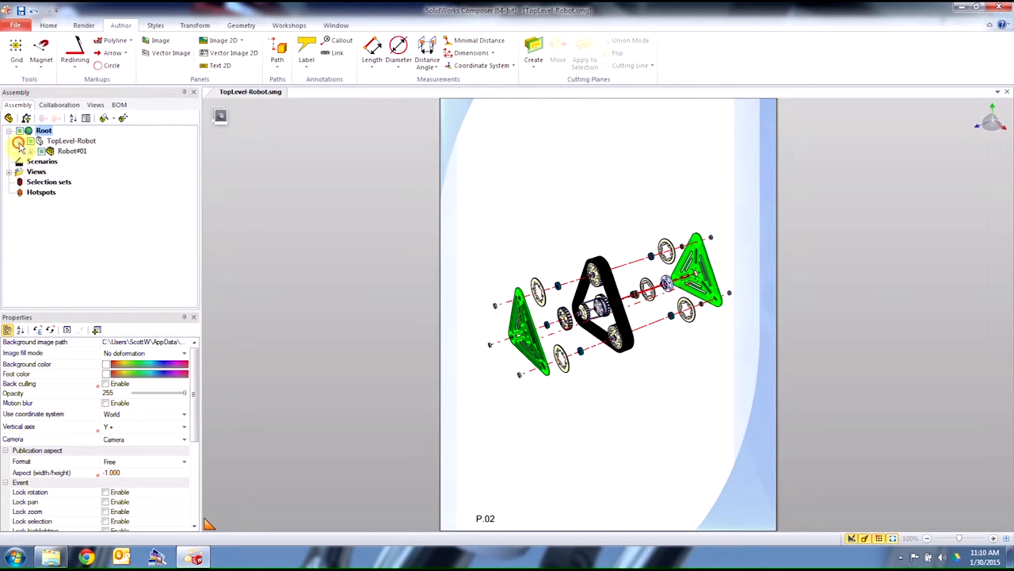
{"action": "left_click", "coordinate": [30, 151]}
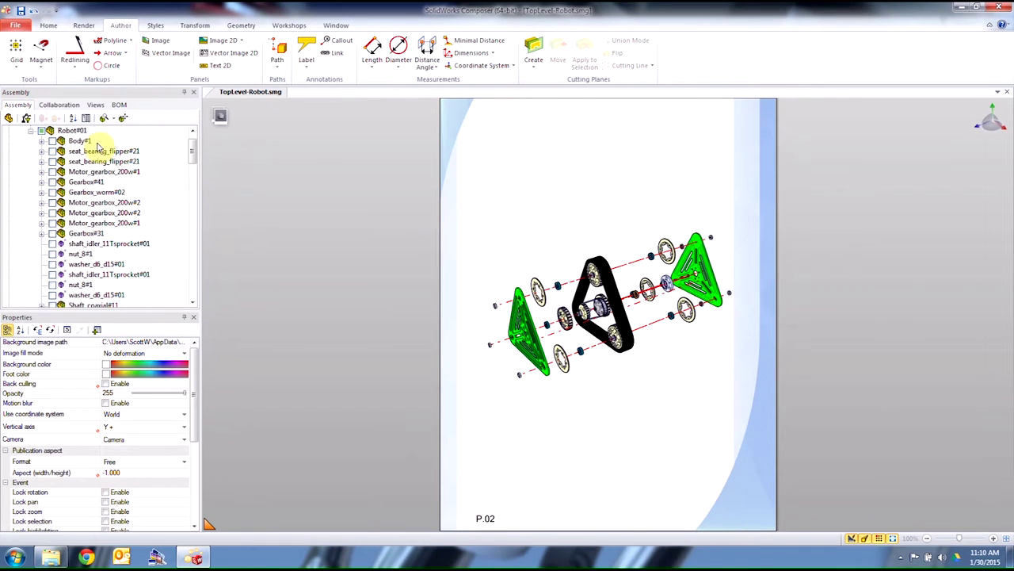
{"action": "left_click", "coordinate": [41, 171]}
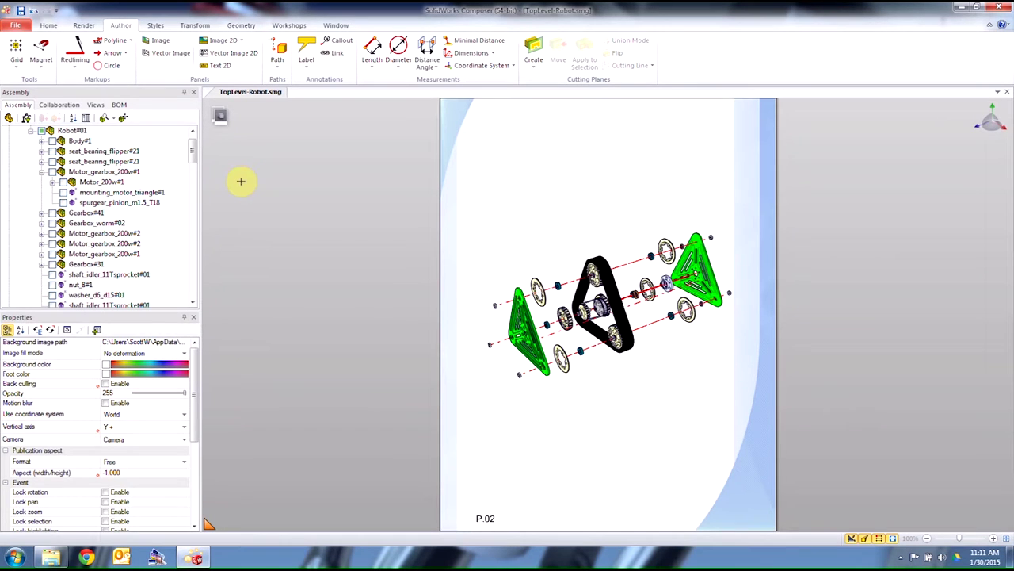
{"action": "left_click", "coordinate": [96, 105]}
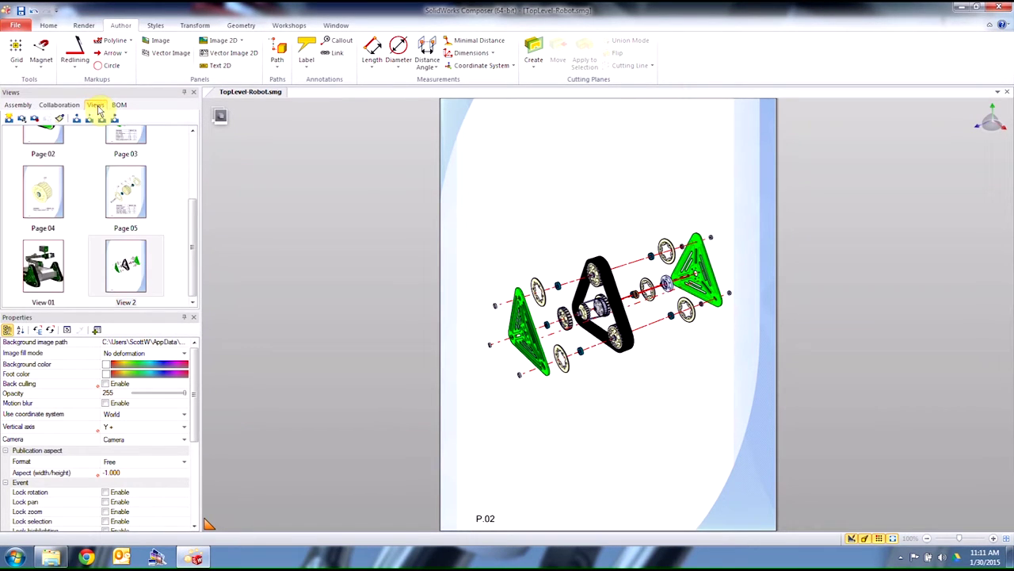
{"action": "left_click_drag", "start_coordinate": [195, 227], "coordinate": [190, 262]}
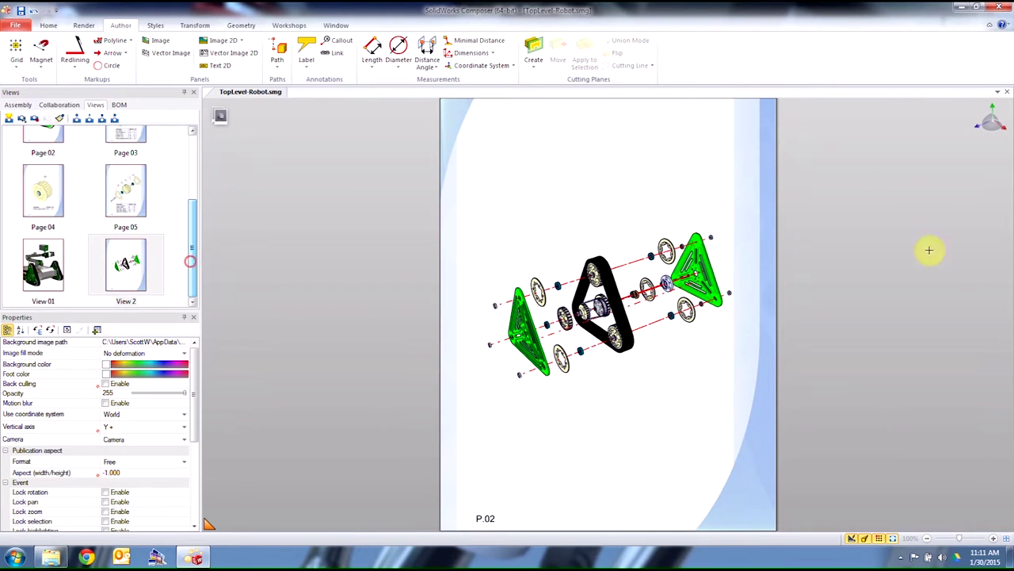
Step: Select the whole exploded assembly and reset its BOM IDs in the BOM workshop
{"action": "left_click_drag", "start_coordinate": [431, 199], "coordinate": [876, 438]}
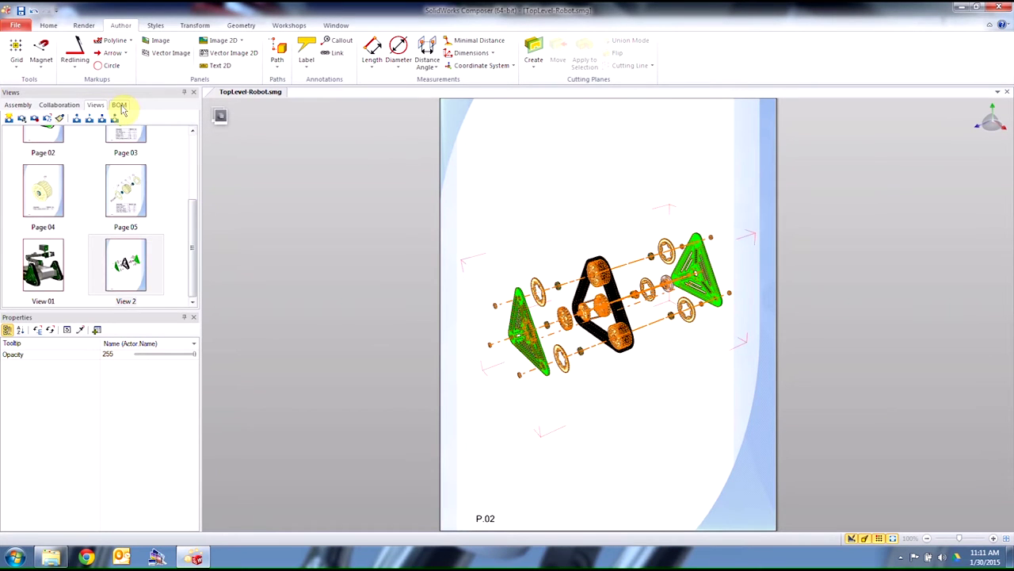
{"action": "left_click", "coordinate": [119, 106]}
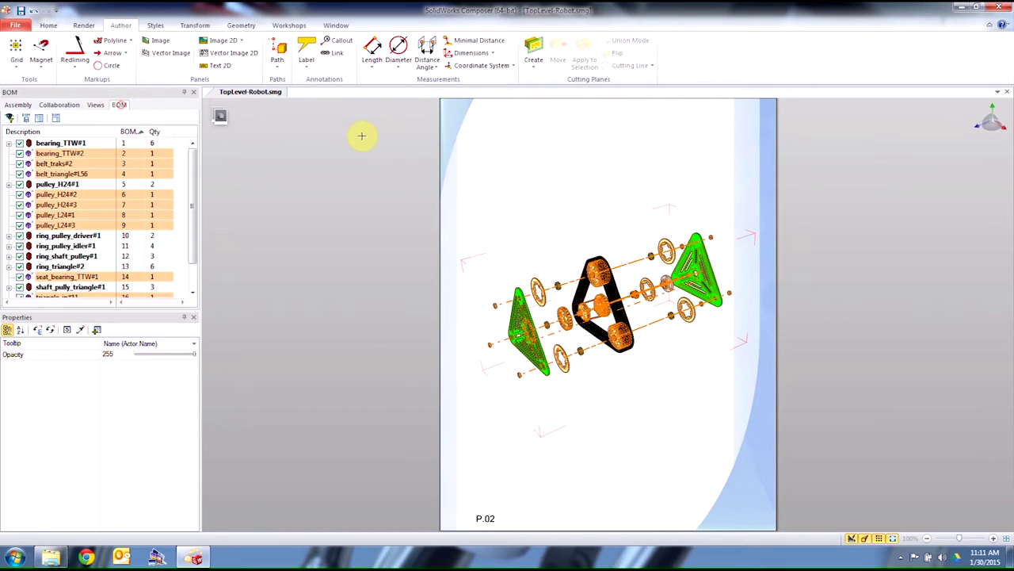
{"action": "left_click", "coordinate": [288, 24]}
{"action": "left_click", "coordinate": [201, 51]}
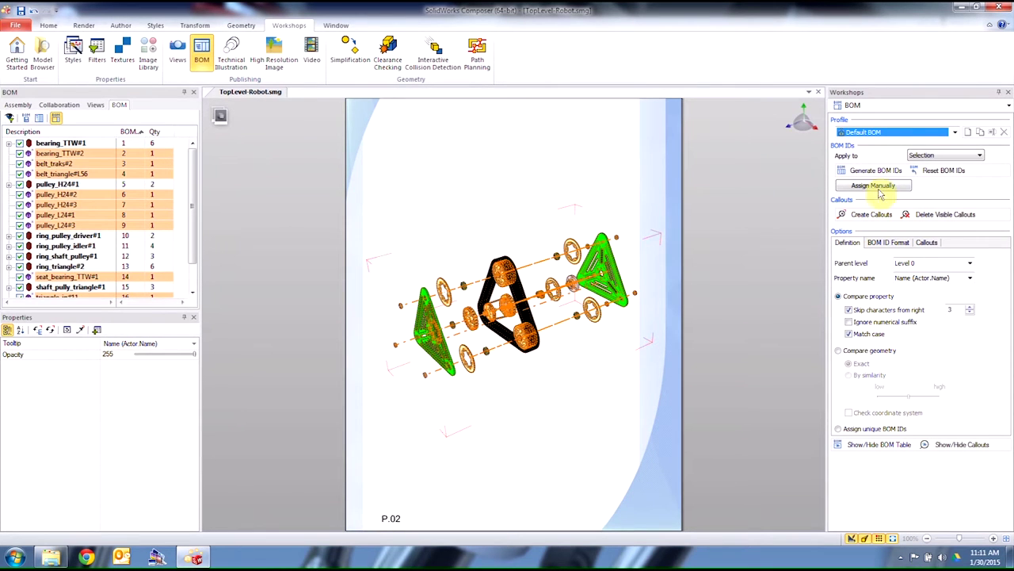
{"action": "left_click", "coordinate": [951, 172]}
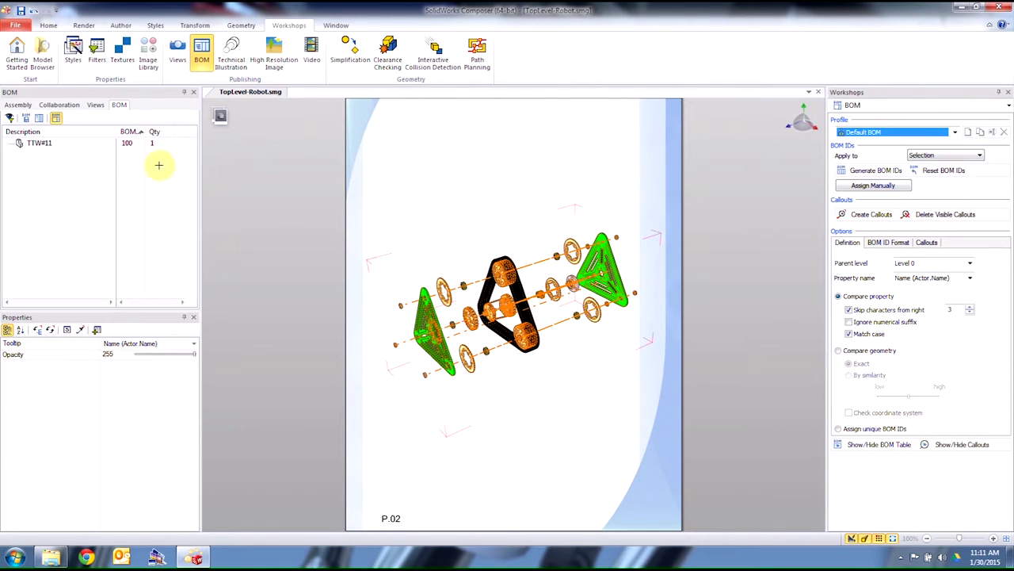
Step: Try to reset the BOM ID of the remaining TTW#11 entry, and clear the selection
{"action": "left_click", "coordinate": [44, 143]}
{"action": "left_click", "coordinate": [951, 170]}
{"action": "left_click", "coordinate": [720, 283]}
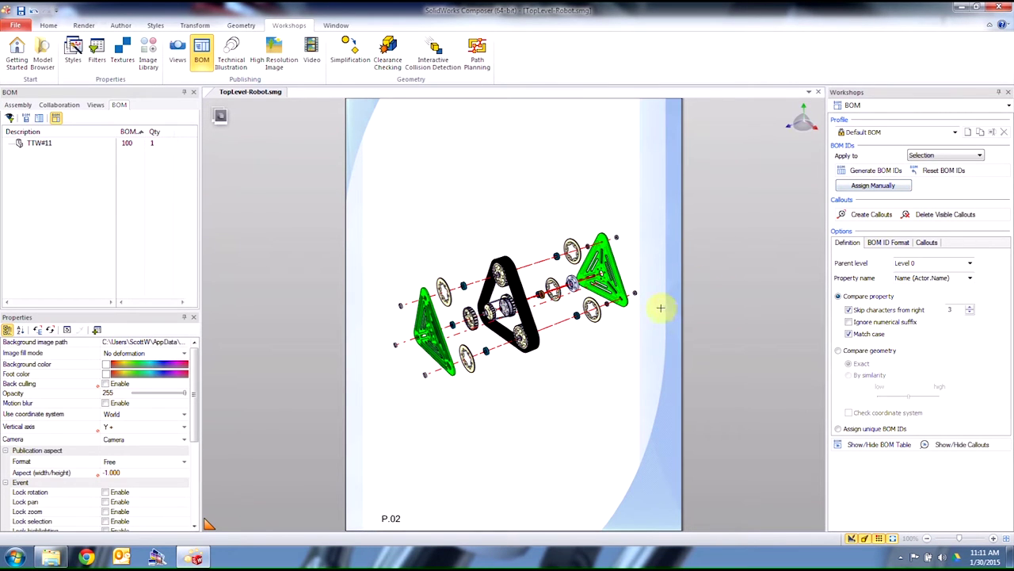
Step: Reselect the whole exploded assembly and set BOM ID matching to Compare geometry with the Exact option
{"action": "left_click_drag", "start_coordinate": [827, 458], "coordinate": [764, 441]}
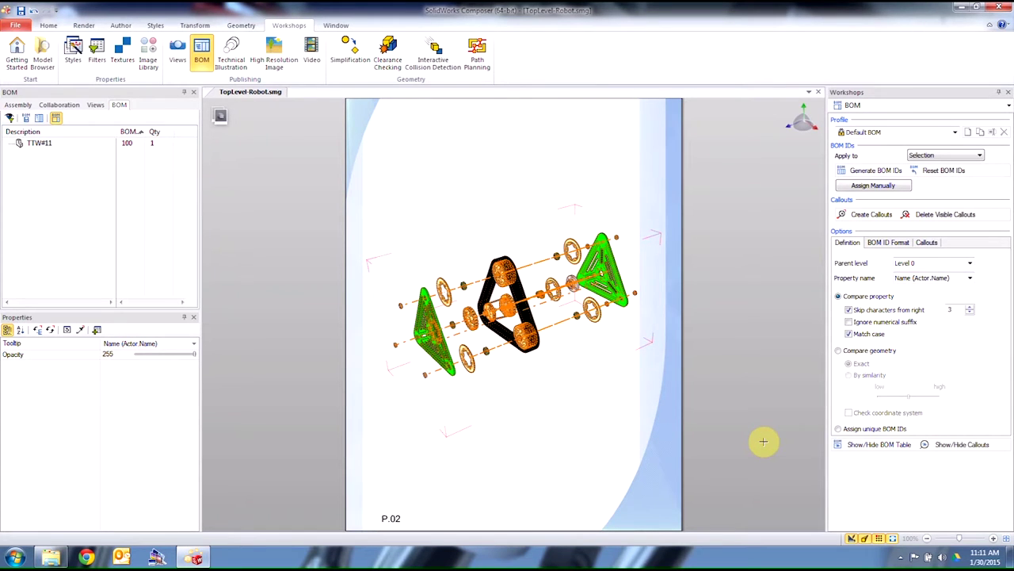
{"action": "left_click", "coordinate": [839, 352]}
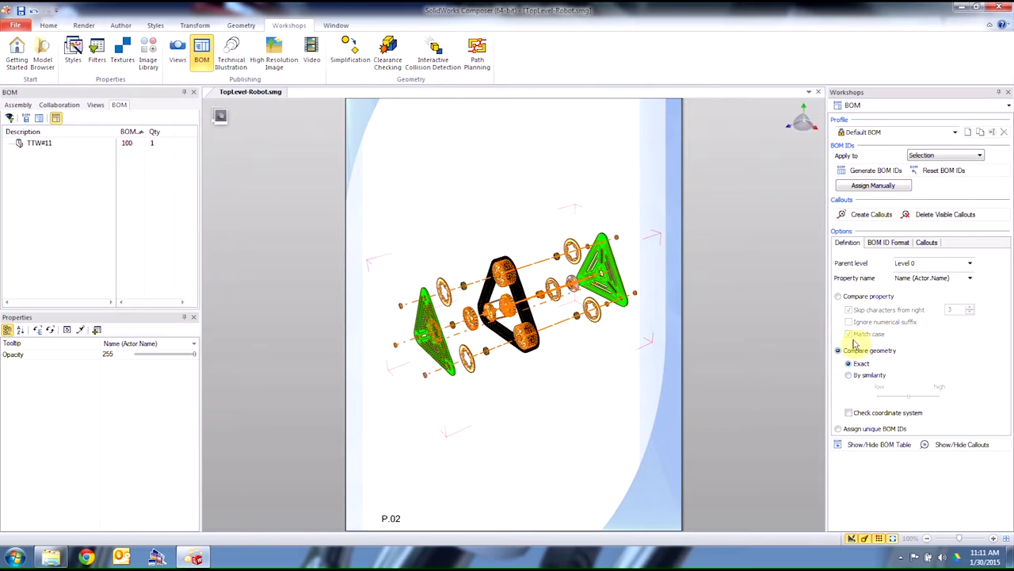
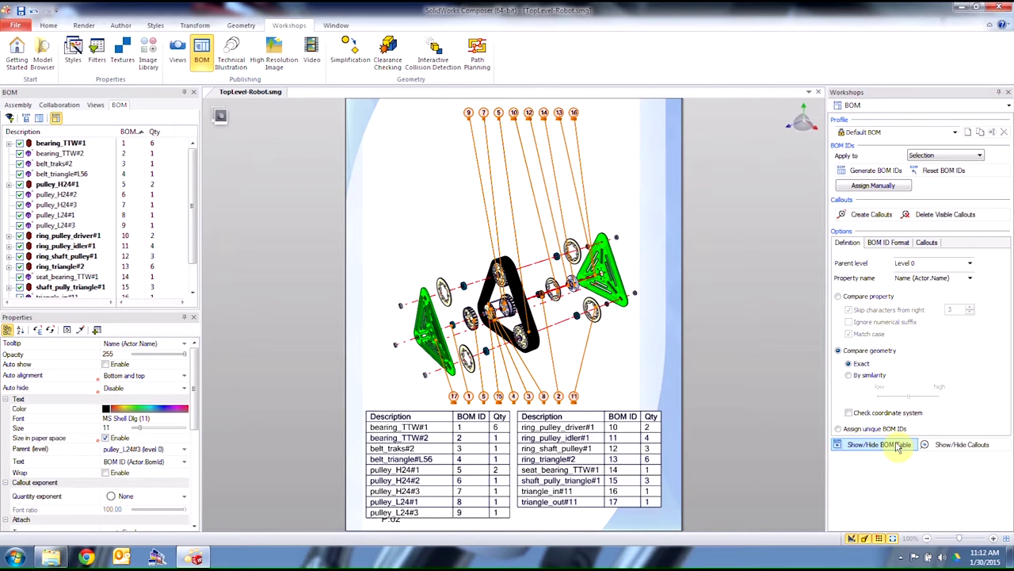
Step: Set the BOM callouts' text size to 20 and their auto alignment to Left
{"action": "left_click_drag", "start_coordinate": [140, 430], "coordinate": [146, 428]}
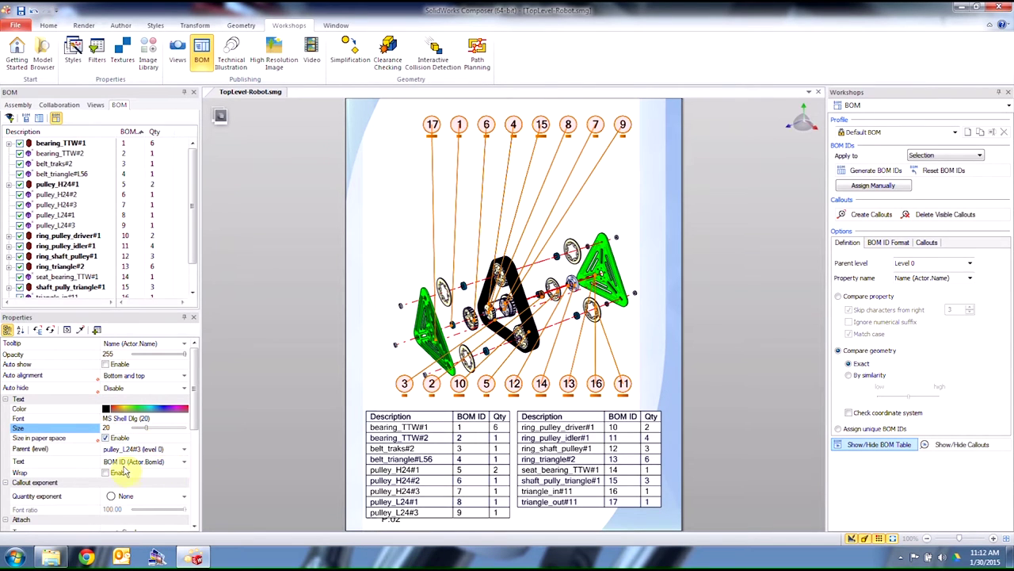
{"action": "scroll", "coordinate": [199, 412], "scroll_direction": "down", "scroll_amount": 1}
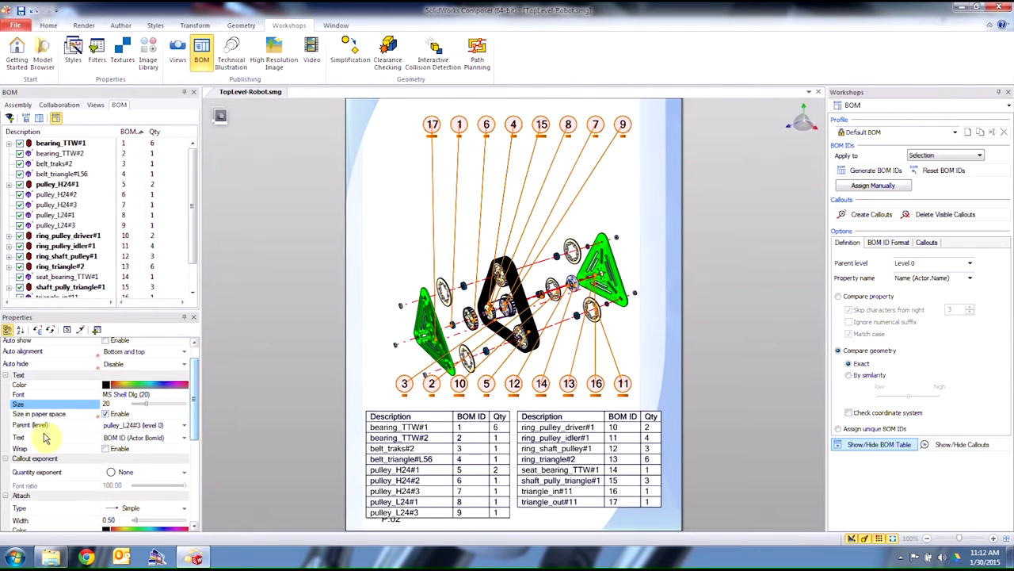
{"action": "scroll", "coordinate": [192, 416], "scroll_direction": "up", "scroll_amount": 1}
{"action": "left_click", "coordinate": [143, 375]}
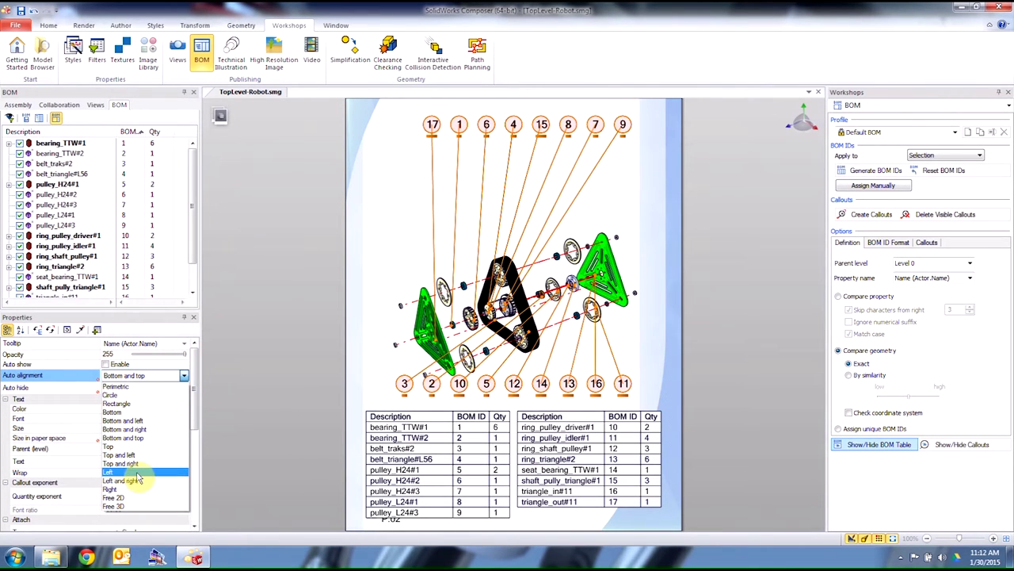
{"action": "left_click", "coordinate": [126, 473]}
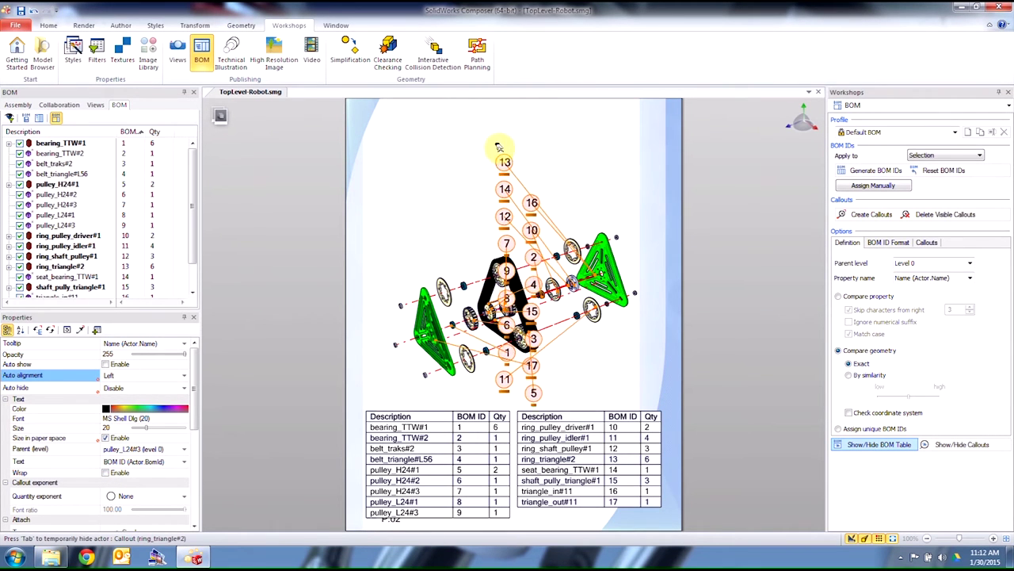
{"action": "left_click", "coordinate": [122, 26]}
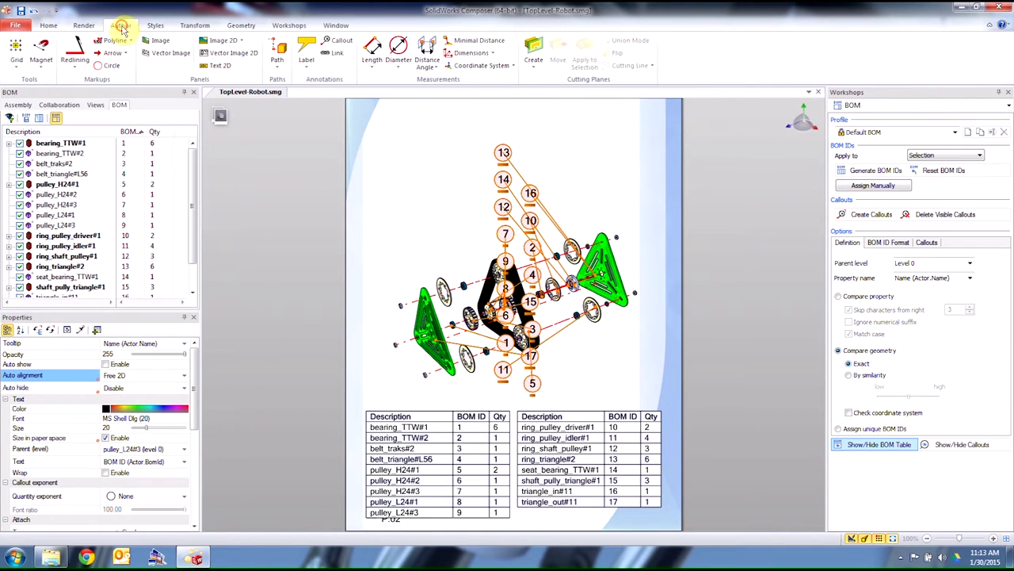
Step: Draw a diagonal magnetic line about 82 long beside the upper callouts and move it over them to attach callouts 2, 7, 9, 10, 12, 13, 14 and 16
{"action": "left_click", "coordinate": [40, 50]}
{"action": "left_click", "coordinate": [391, 250]}
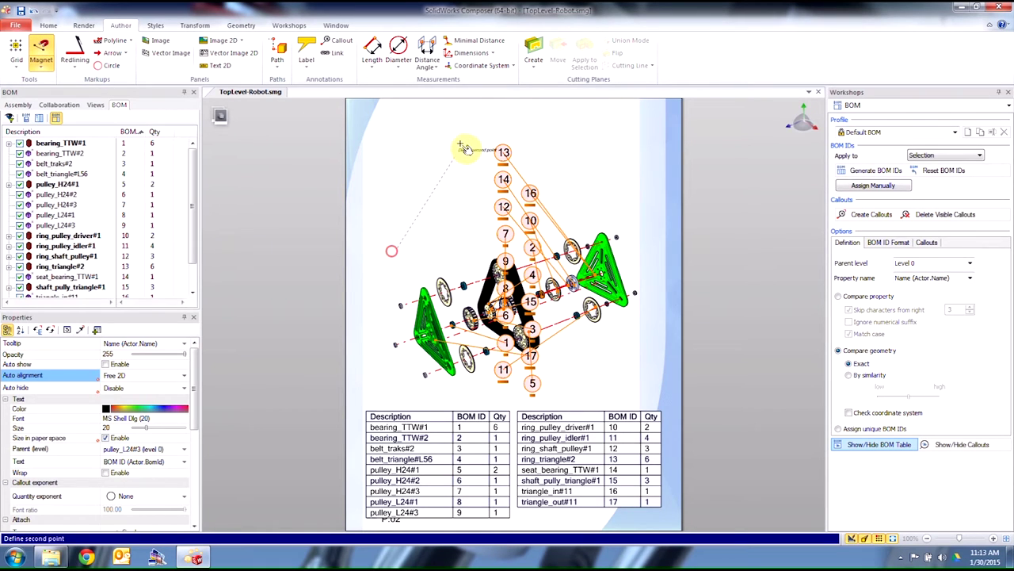
{"action": "left_click", "coordinate": [458, 130]}
{"action": "left_click_drag", "start_coordinate": [446, 151], "coordinate": [539, 140]}
Step: Add a second diagonal magnetic line about 82 long above the front triangle plate, collecting the remaining callouts
{"action": "left_click", "coordinate": [42, 53]}
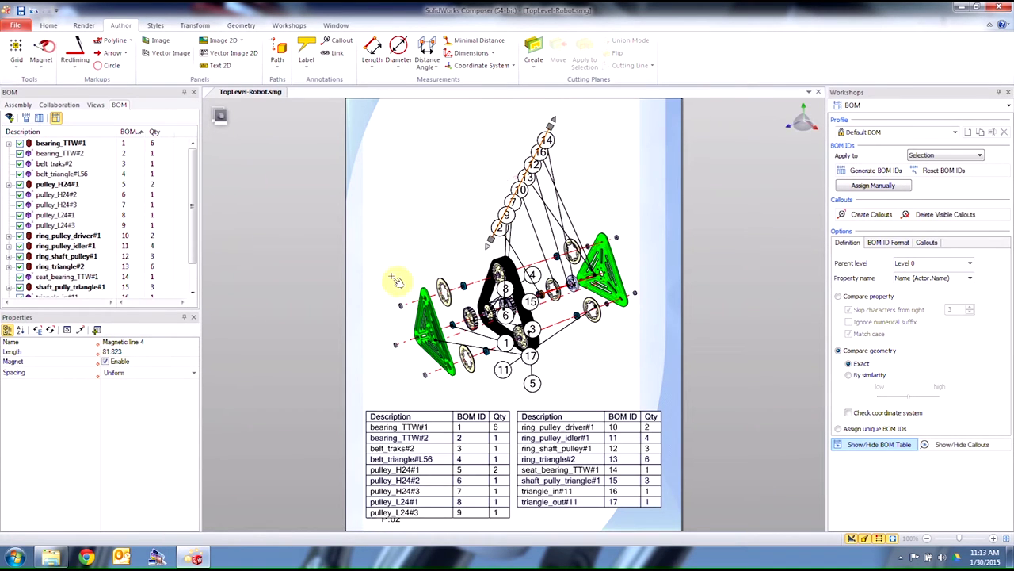
{"action": "left_click", "coordinate": [376, 352]}
{"action": "left_click_drag", "start_coordinate": [368, 346], "coordinate": [490, 148]}
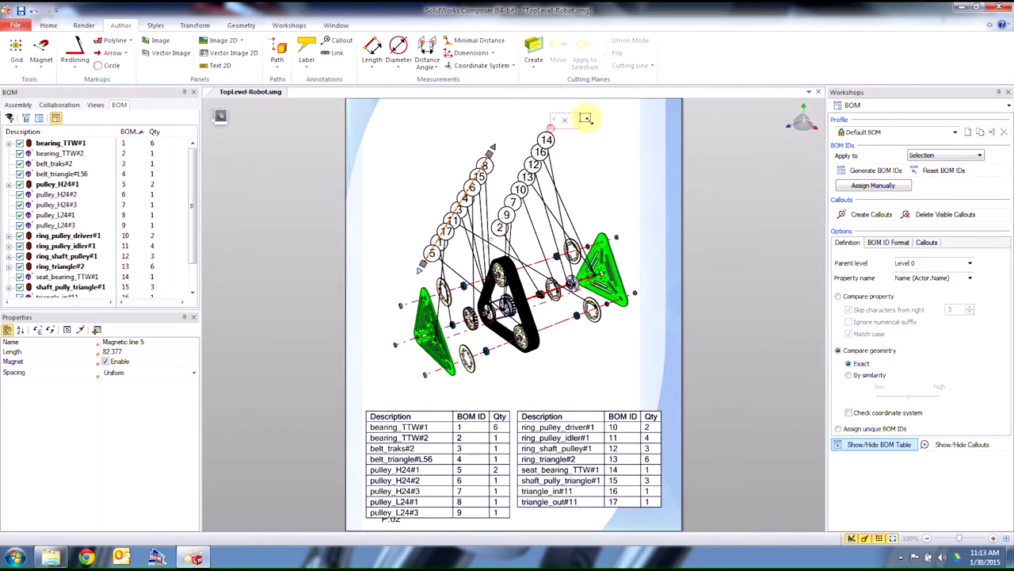
Step: Stretch the first magnetic line and swing it below the exploded assembly, with callouts 7 to 14 spread along it
{"action": "left_click", "coordinate": [545, 122]}
{"action": "left_click_drag", "start_coordinate": [548, 121], "coordinate": [601, 125]}
{"action": "left_click_drag", "start_coordinate": [495, 231], "coordinate": [392, 258]}
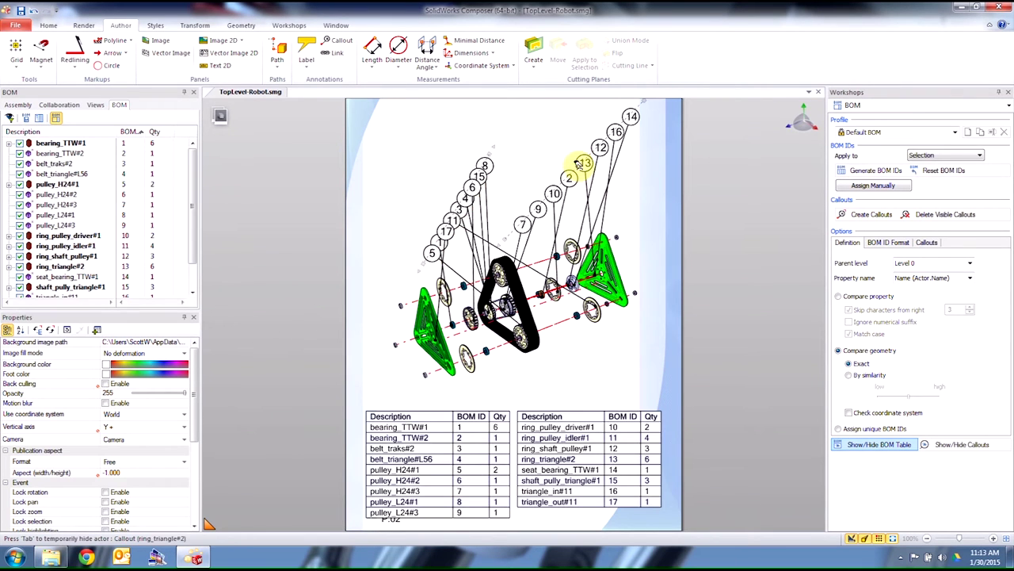
{"action": "left_click", "coordinate": [195, 24]}
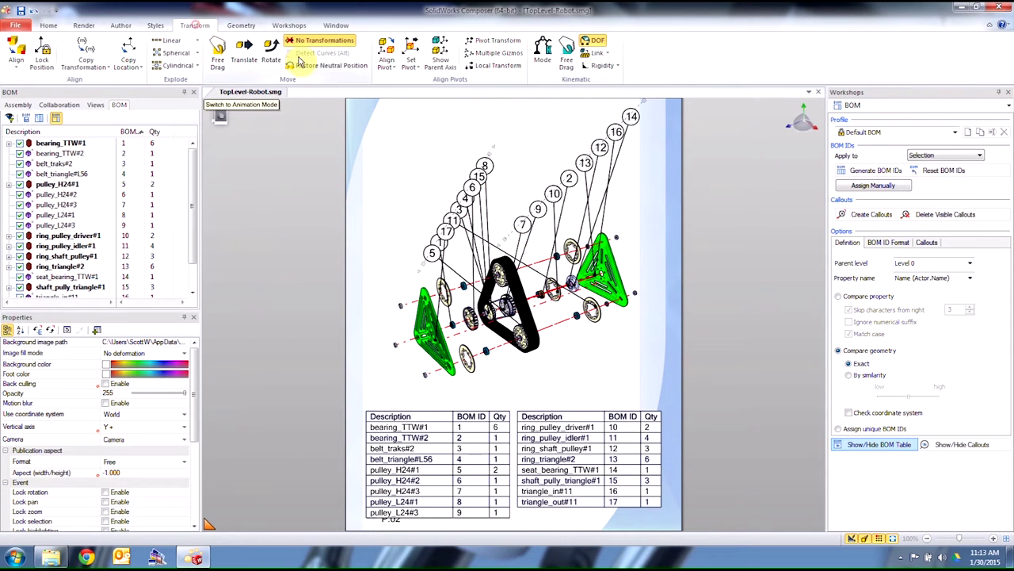
{"action": "left_click_drag", "start_coordinate": [507, 227], "coordinate": [453, 385]}
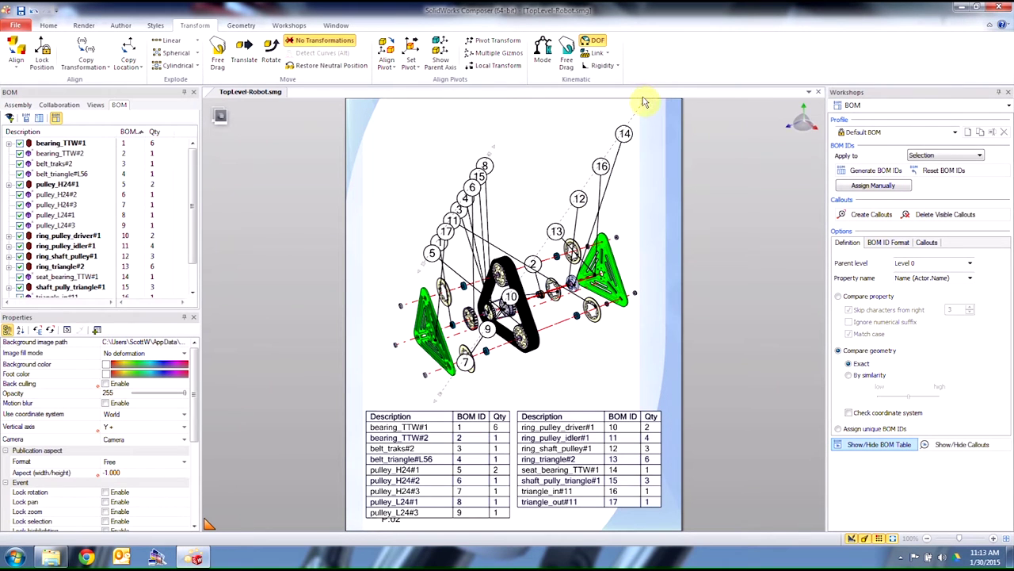
{"action": "left_click_drag", "start_coordinate": [645, 97], "coordinate": [584, 198]}
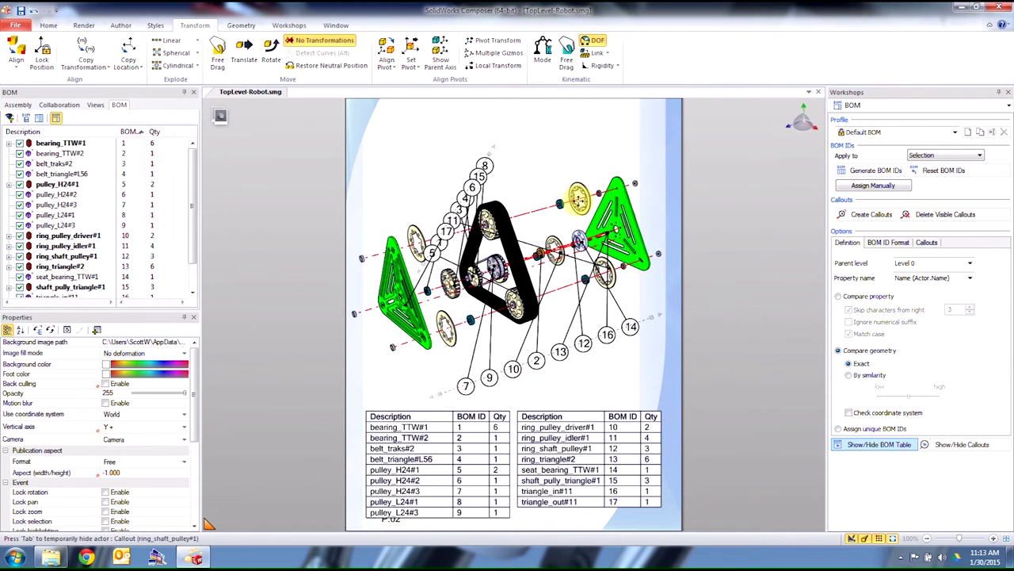
Step: Lengthen the second magnetic line and reposition both ends so it runs above the exploded assembly, roughly parallel to the lower line
{"action": "left_click_drag", "start_coordinate": [489, 148], "coordinate": [575, 124]}
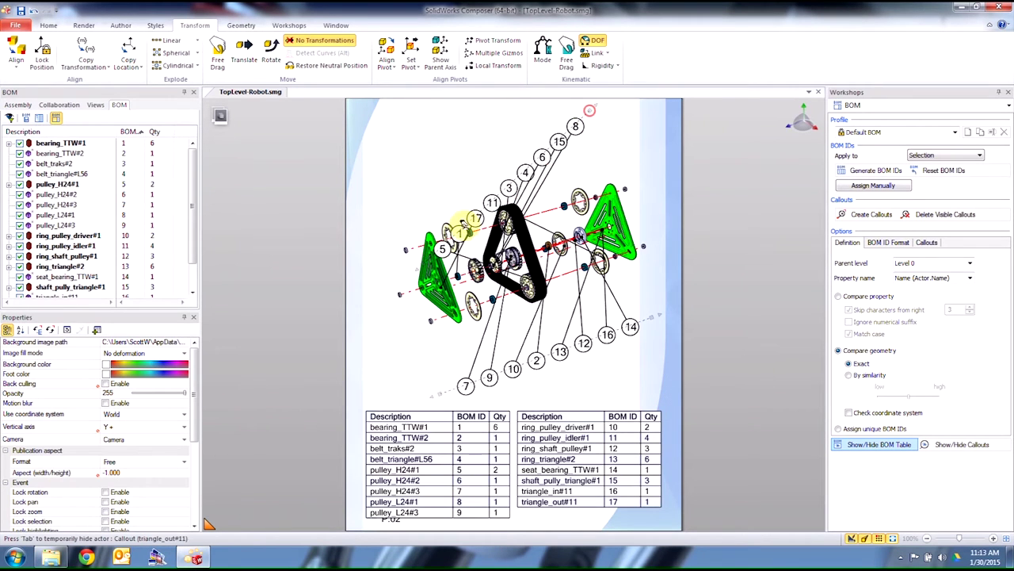
{"action": "left_click", "coordinate": [414, 265]}
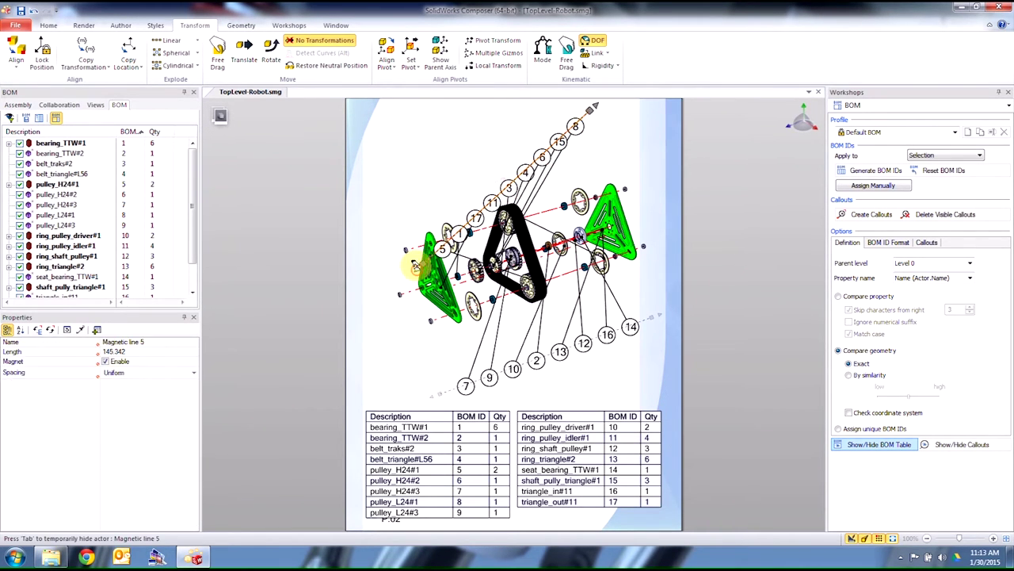
{"action": "left_click_drag", "start_coordinate": [414, 266], "coordinate": [393, 220]}
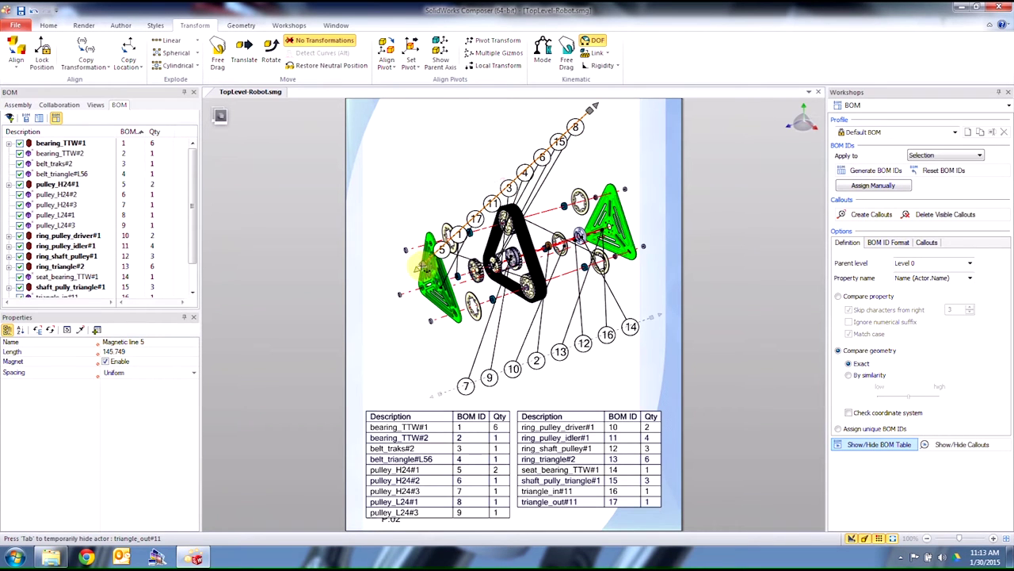
{"action": "left_click_drag", "start_coordinate": [422, 266], "coordinate": [388, 190]}
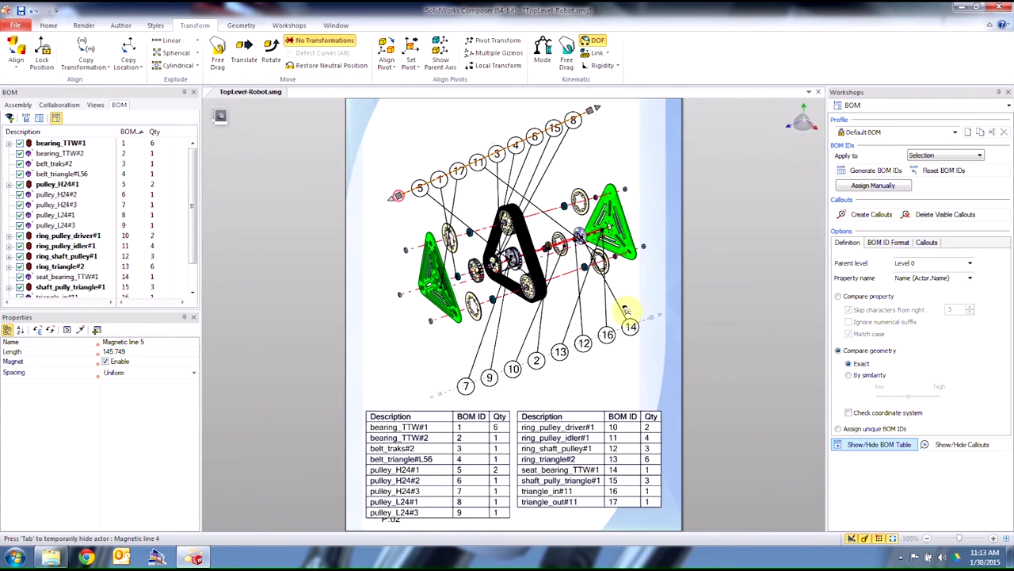
Step: Reorder the callouts on the lower magnetic line to 7, 9, 2, 10, 12, 14, 13, 16
{"action": "left_click", "coordinate": [631, 357]}
{"action": "left_click", "coordinate": [630, 327]}
{"action": "left_click_drag", "start_coordinate": [630, 329], "coordinate": [528, 356]}
{"action": "left_click", "coordinate": [513, 368]}
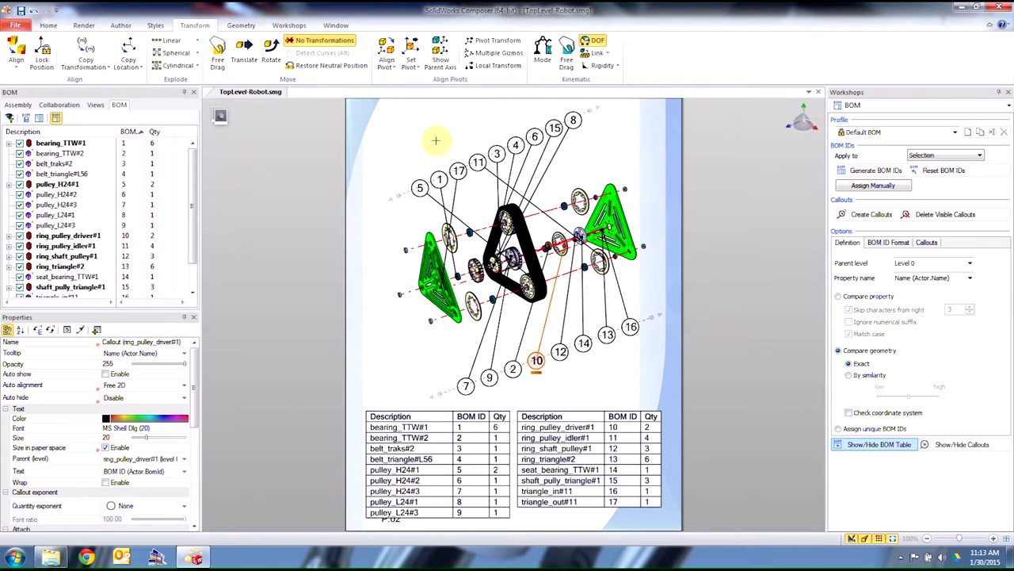
Step: Move callouts 5 and 11 to the lower magnetic line and callout 2 to the far end of the upper line
{"action": "left_click_drag", "start_coordinate": [414, 178], "coordinate": [528, 358]}
{"action": "left_click_drag", "start_coordinate": [466, 168], "coordinate": [607, 333]}
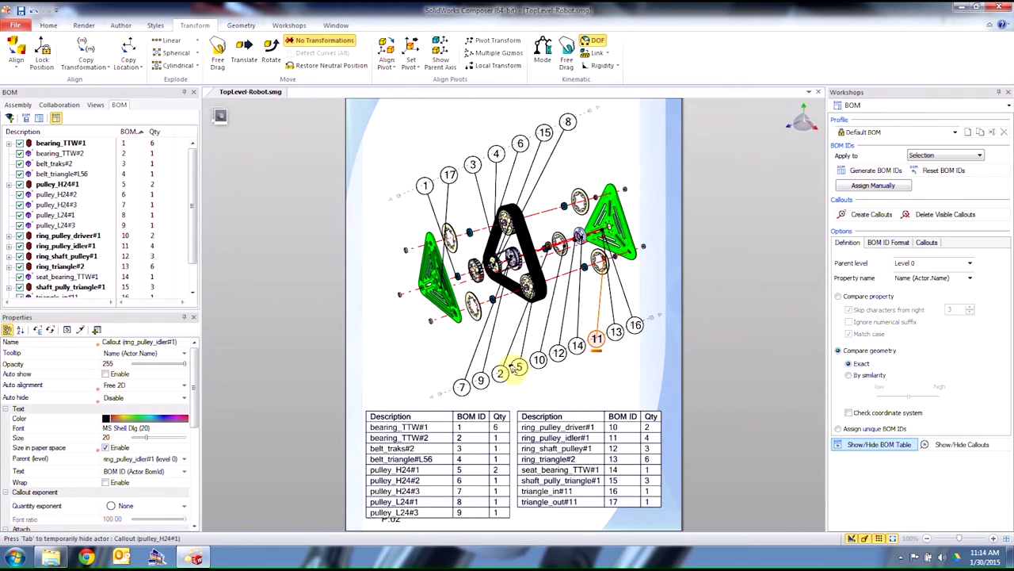
{"action": "left_click_drag", "start_coordinate": [498, 376], "coordinate": [571, 120]}
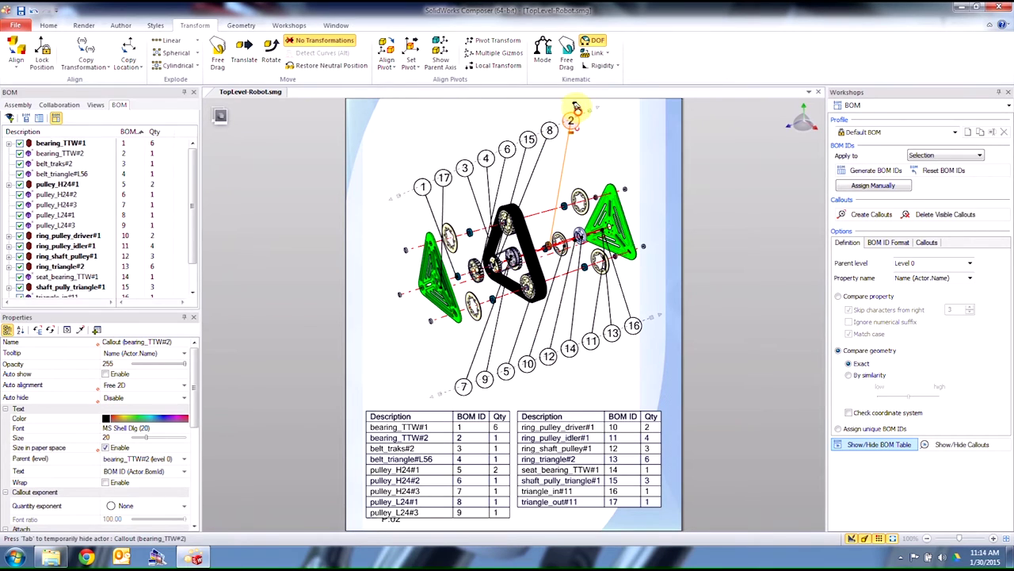
Step: Order the upper line's callouts as 17, 1, 6, 3, 4, 15, 8, 2 and save the arrangement as a new view
{"action": "left_click_drag", "start_coordinate": [508, 149], "coordinate": [428, 159]}
{"action": "left_click", "coordinate": [465, 133]}
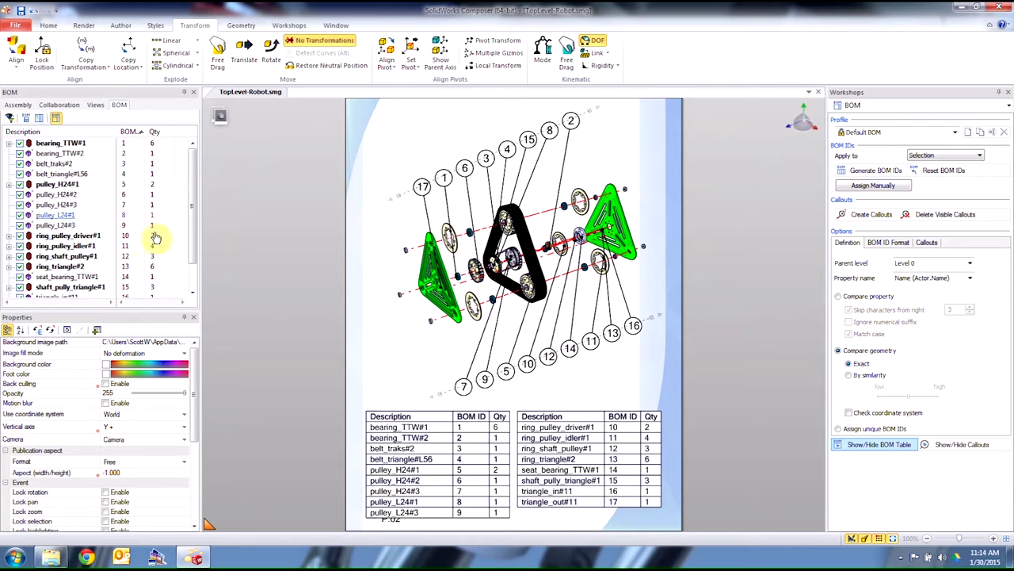
{"action": "left_click", "coordinate": [99, 108]}
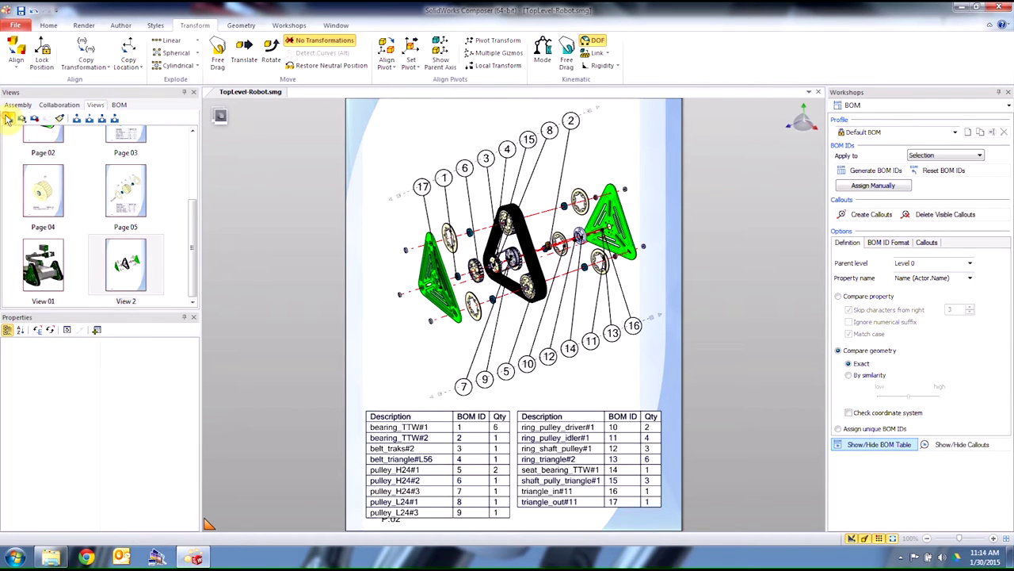
{"action": "left_click", "coordinate": [10, 117]}
Step: Set the BOM table's header fill color to bright green and its odd row fill color to light gray
{"action": "left_click", "coordinate": [494, 490]}
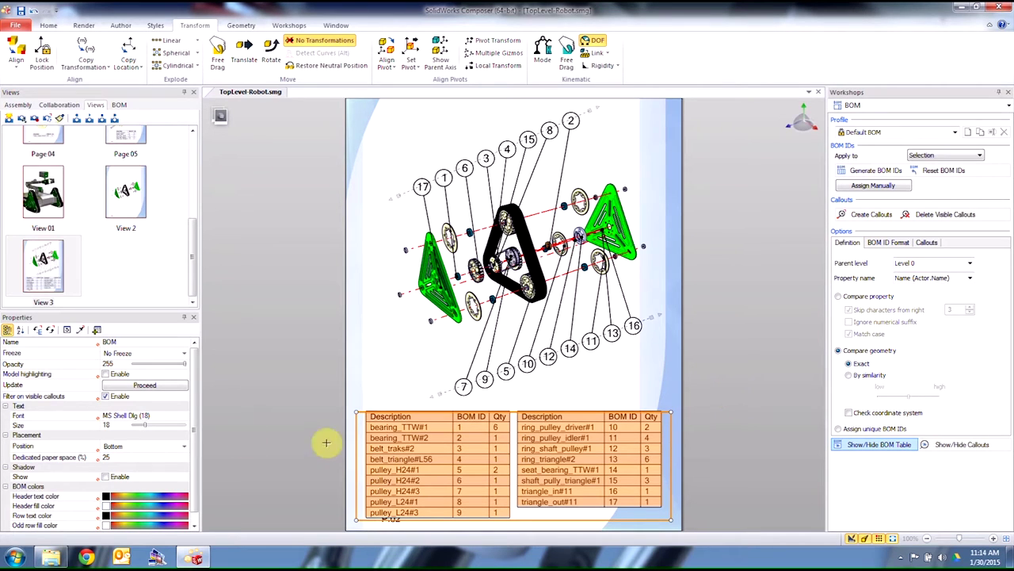
{"action": "scroll", "coordinate": [193, 435], "scroll_direction": "down", "scroll_amount": 1}
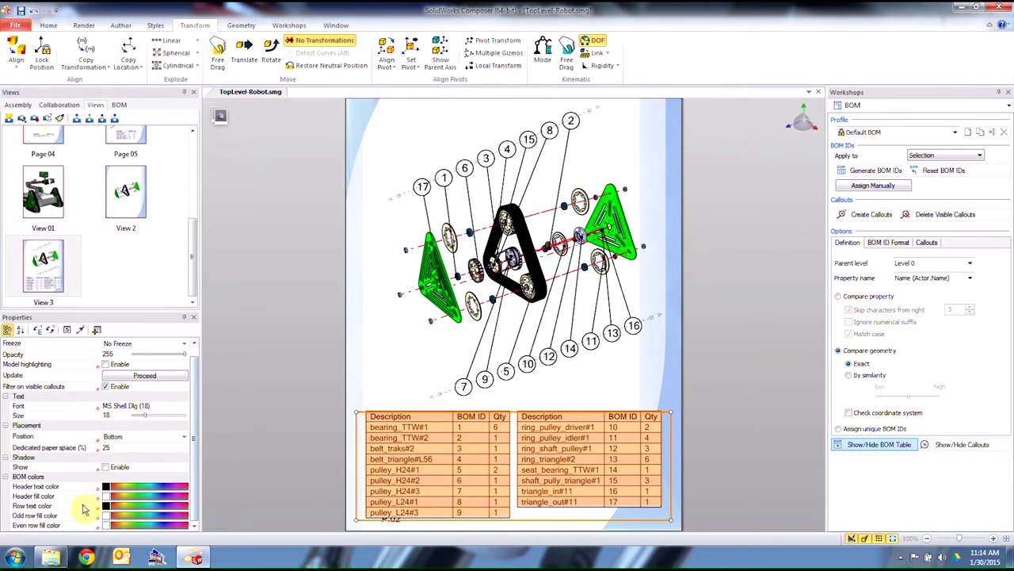
{"action": "left_click", "coordinate": [108, 497]}
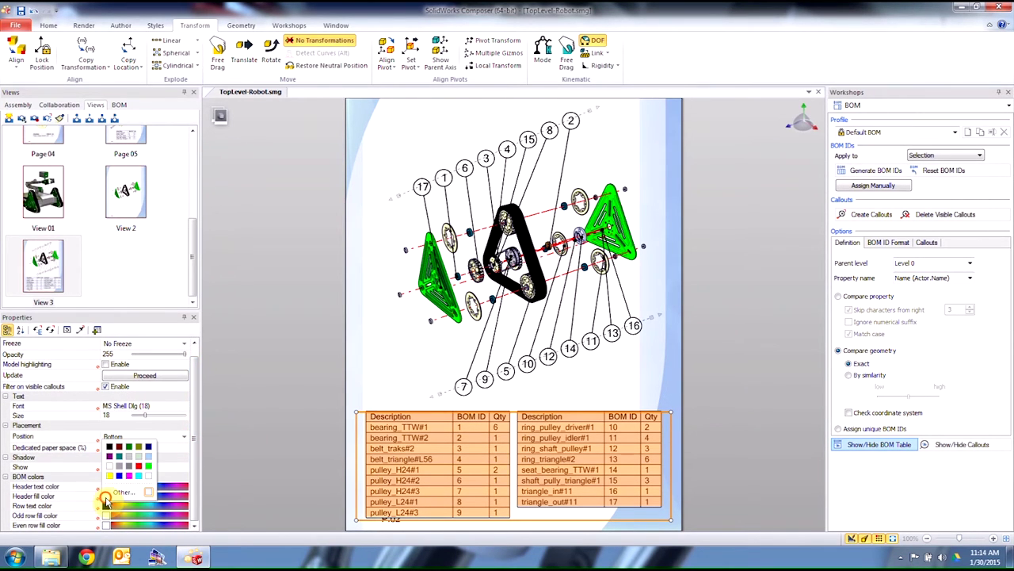
{"action": "left_click", "coordinate": [141, 466]}
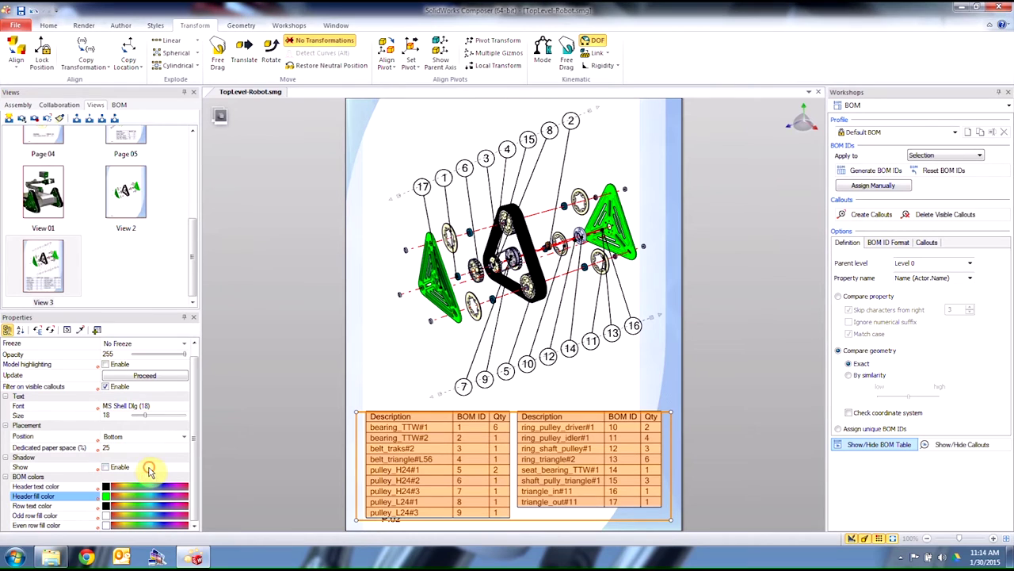
{"action": "left_click", "coordinate": [108, 517]}
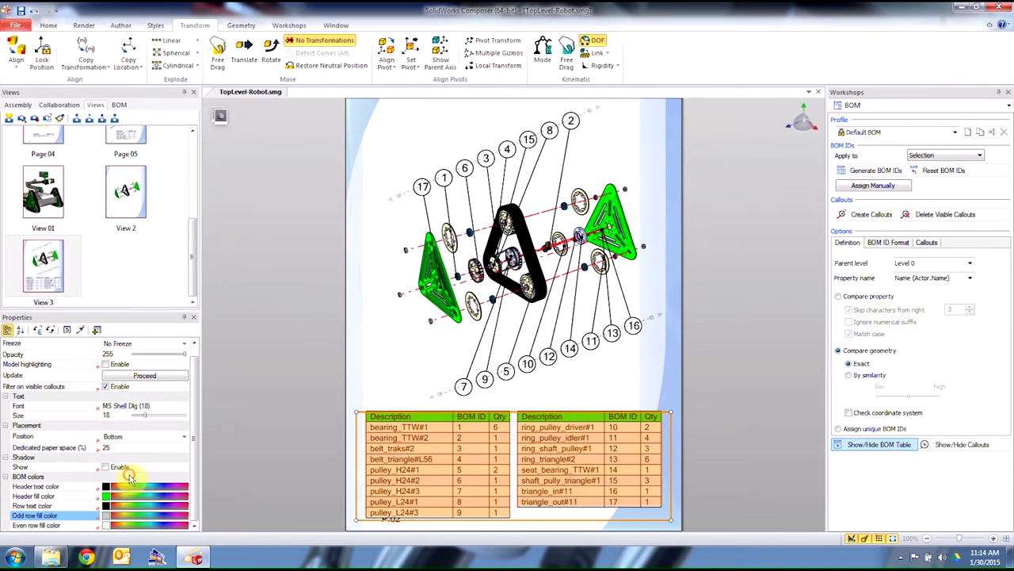
{"action": "left_click", "coordinate": [129, 480]}
{"action": "left_click", "coordinate": [334, 333]}
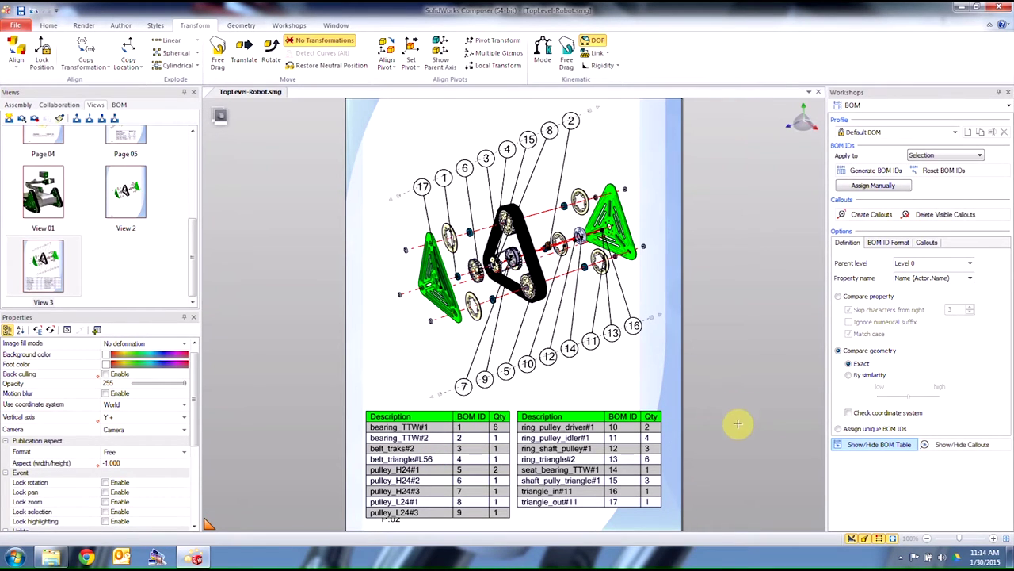
Step: Add the SW Instance Name meta-property as a column in the BOM table and apply the column configuration
{"action": "left_click", "coordinate": [485, 452]}
{"action": "left_click", "coordinate": [120, 105]}
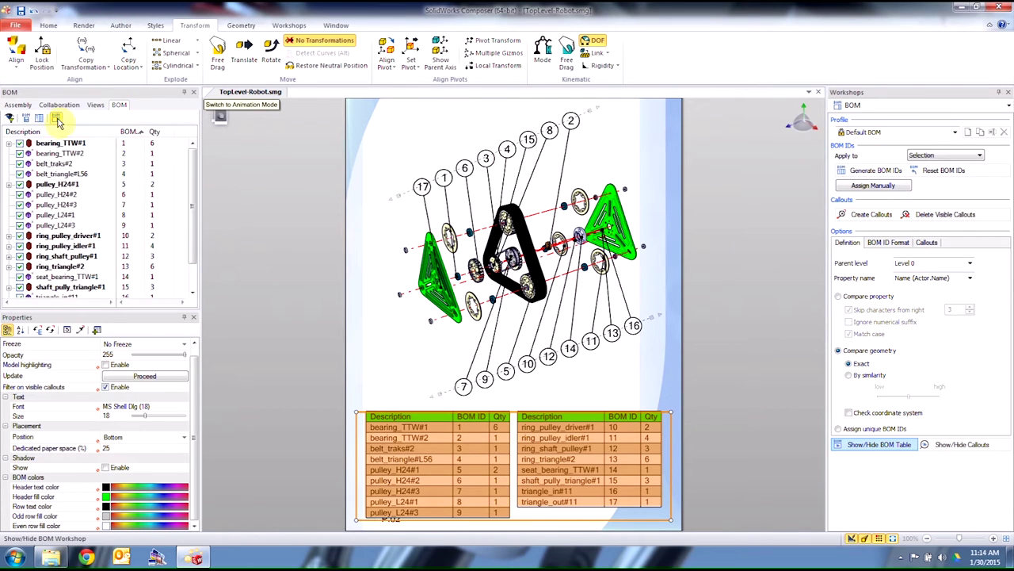
{"action": "left_click", "coordinate": [39, 118]}
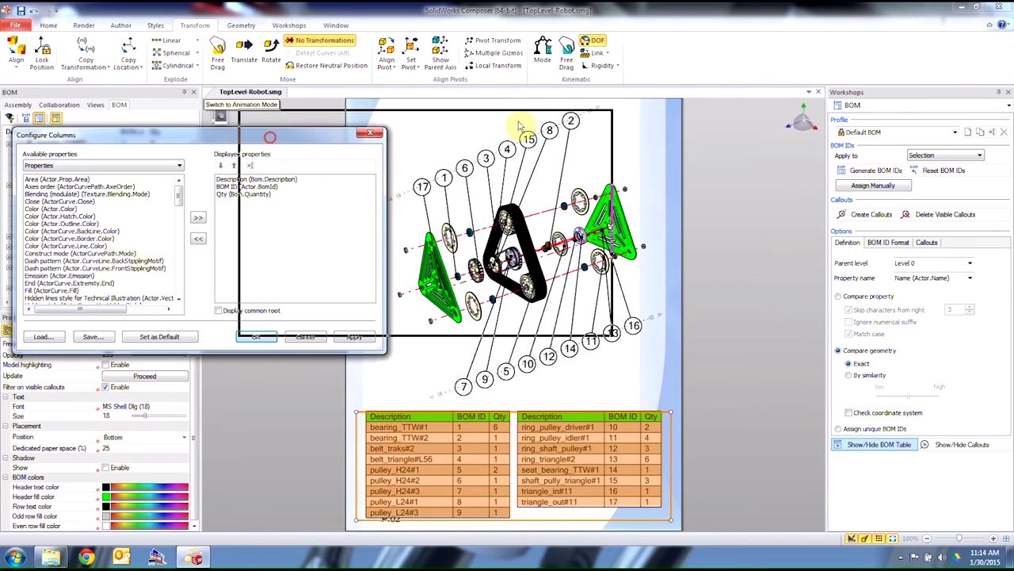
{"action": "left_click", "coordinate": [321, 150]}
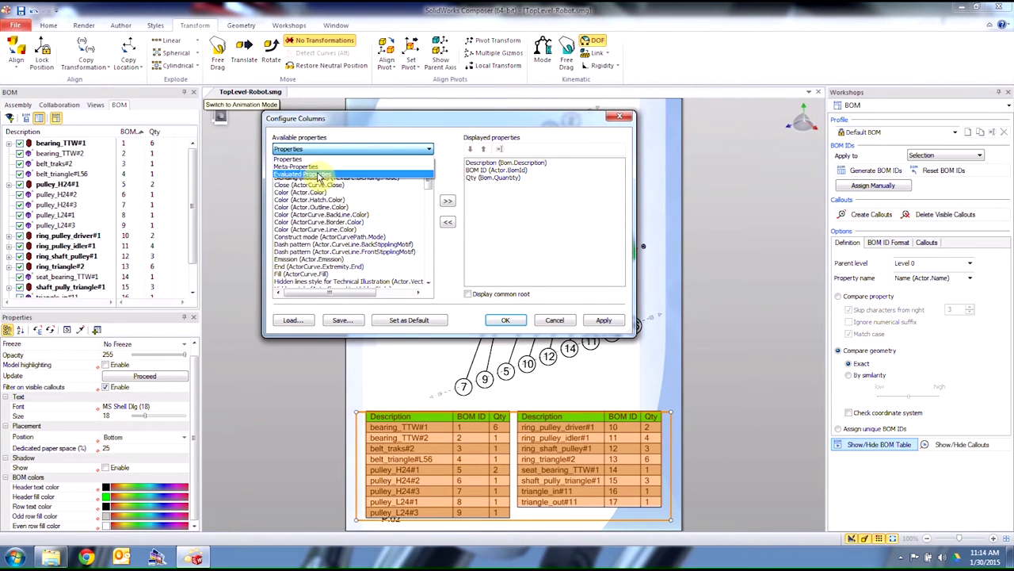
{"action": "left_click", "coordinate": [313, 174]}
{"action": "left_click", "coordinate": [317, 150]}
{"action": "left_click", "coordinate": [315, 168]}
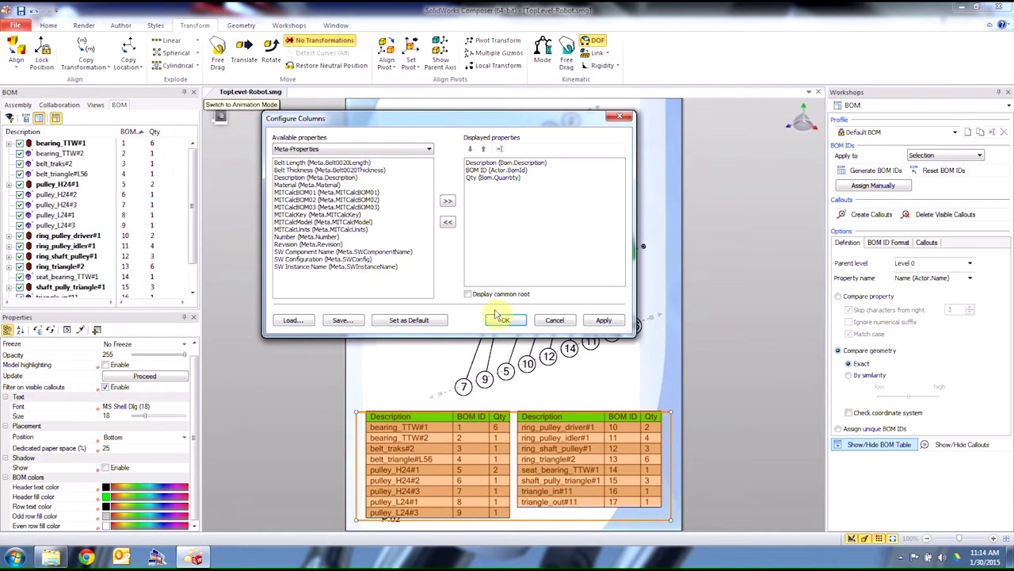
{"action": "left_click", "coordinate": [323, 268]}
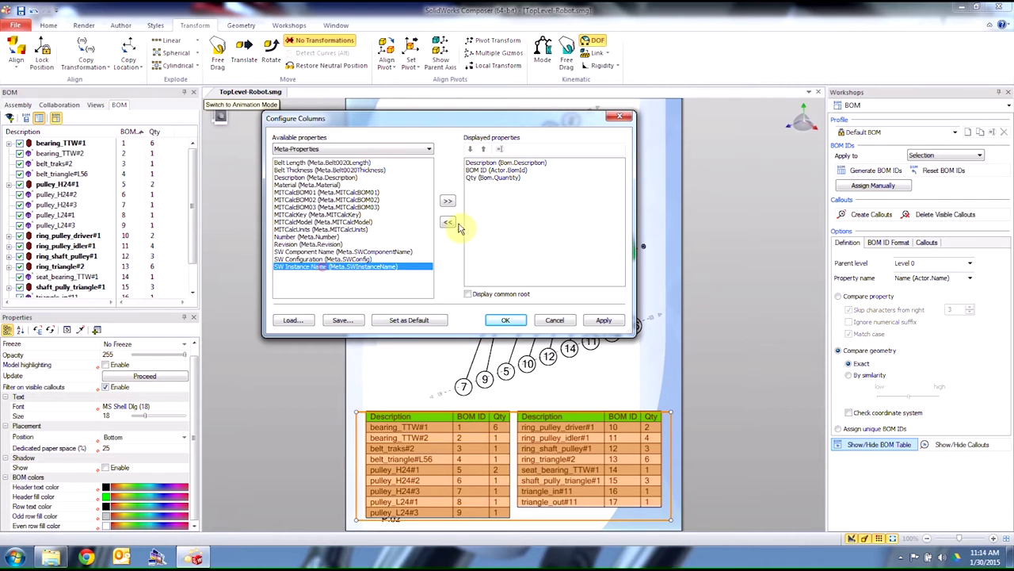
{"action": "left_click", "coordinate": [446, 200]}
{"action": "left_click", "coordinate": [601, 320]}
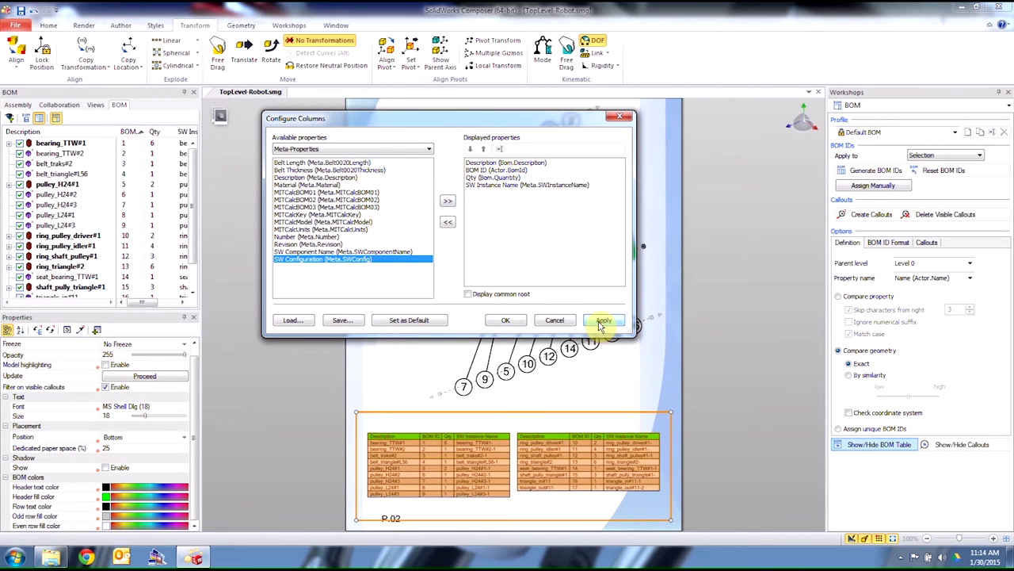
{"action": "left_click", "coordinate": [501, 320]}
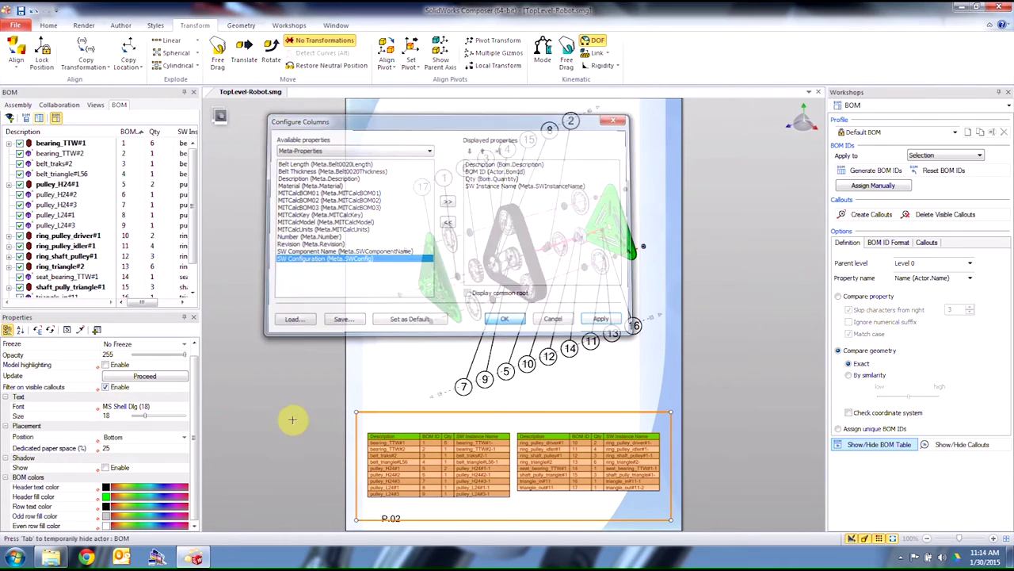
Step: Set the BOM table's text size to 41 and its placement position to Free
{"action": "left_click", "coordinate": [145, 414]}
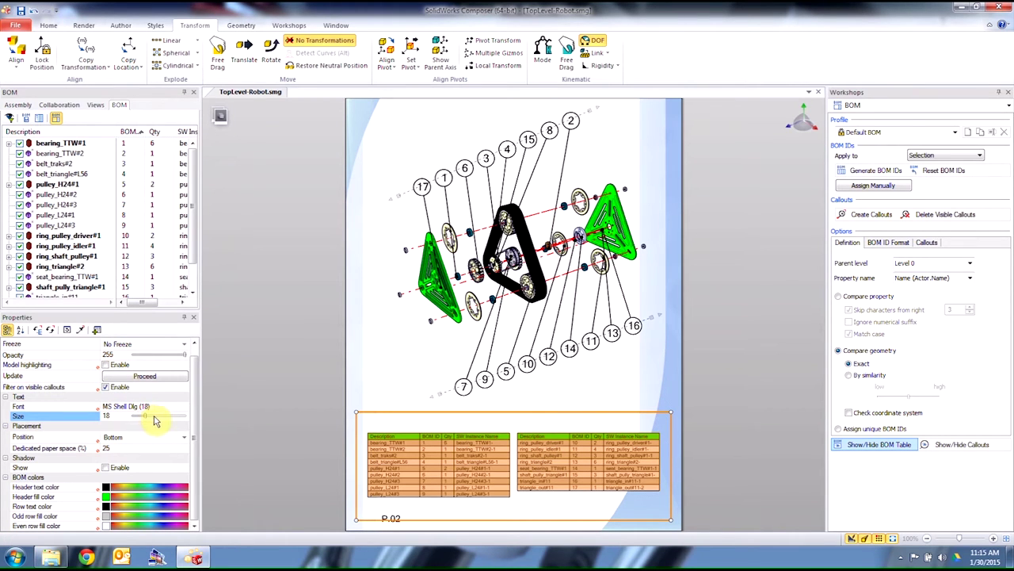
{"action": "left_click_drag", "start_coordinate": [146, 418], "coordinate": [160, 415]}
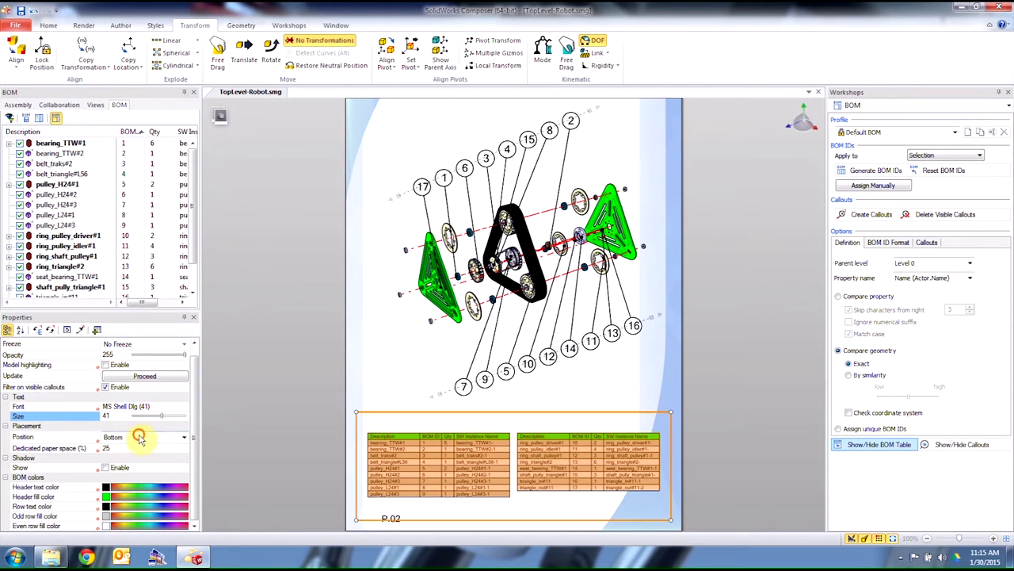
{"action": "left_click", "coordinate": [134, 437]}
{"action": "left_click", "coordinate": [132, 448]}
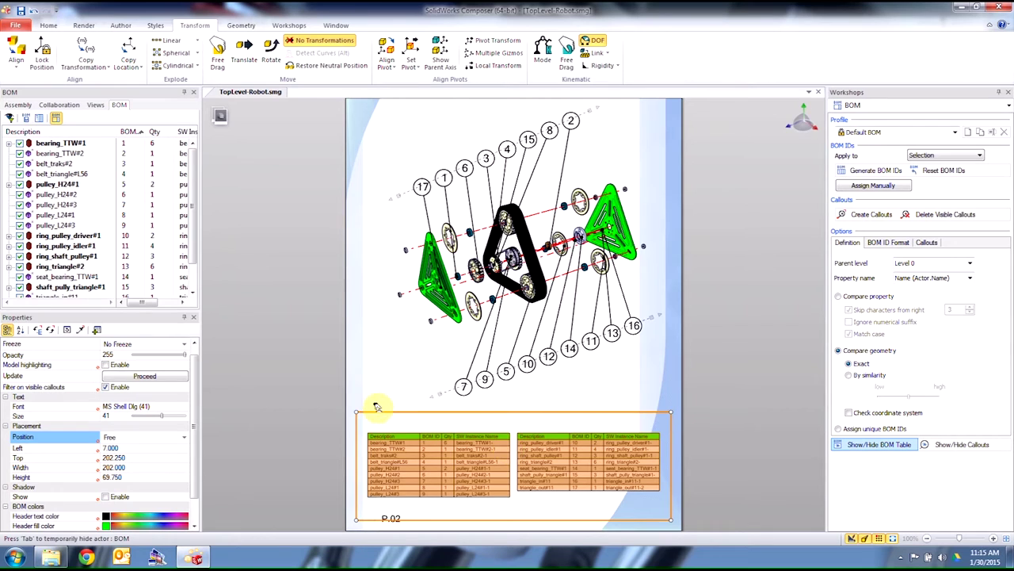
Step: Resize and move the freely placed BOM table so its frame fits within the page below the exploded assembly
{"action": "left_click_drag", "start_coordinate": [354, 389], "coordinate": [298, 253]}
{"action": "left_click_drag", "start_coordinate": [571, 364], "coordinate": [591, 339]}
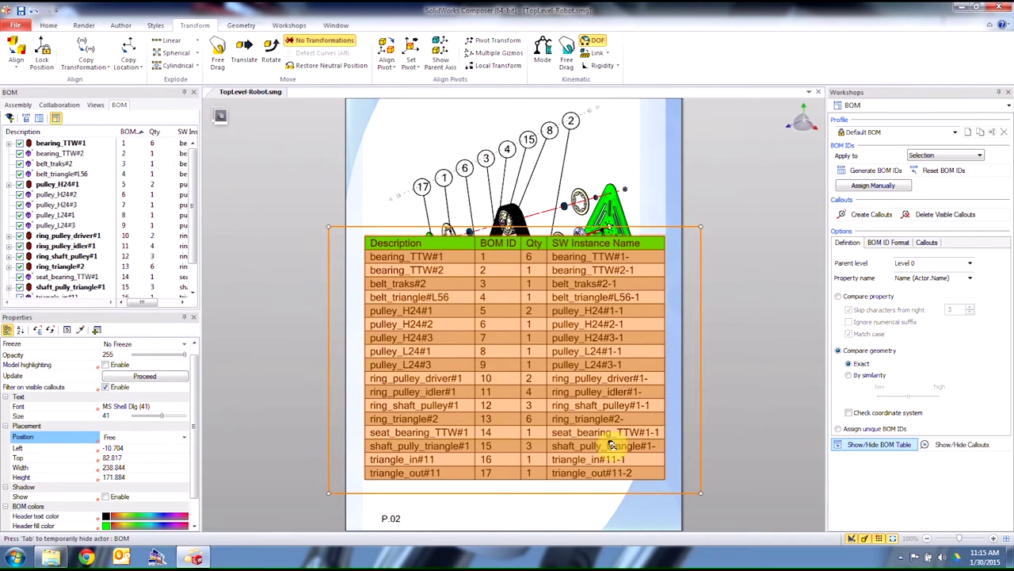
{"action": "left_click_drag", "start_coordinate": [542, 395], "coordinate": [567, 410]}
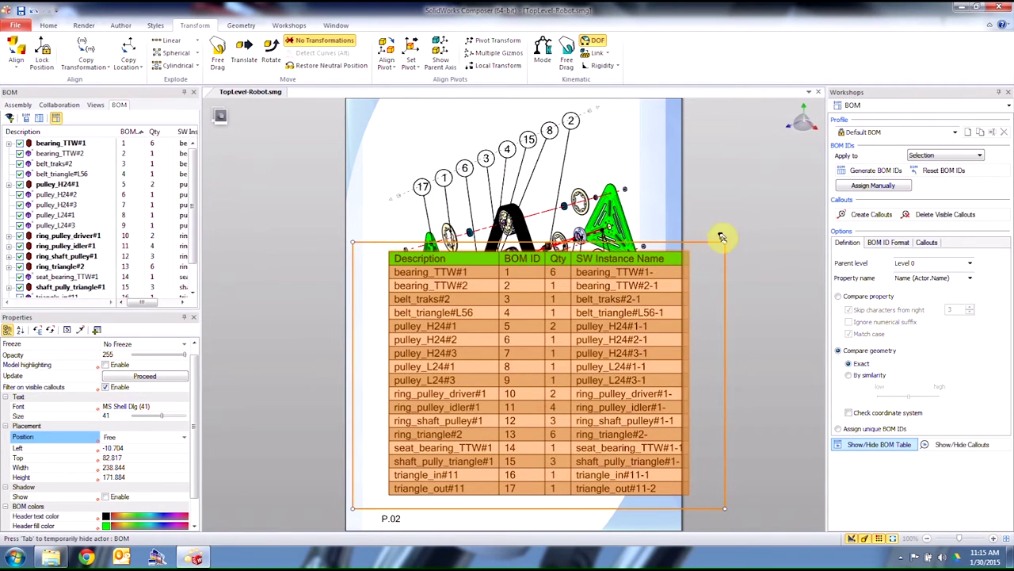
{"action": "left_click_drag", "start_coordinate": [713, 244], "coordinate": [677, 380]}
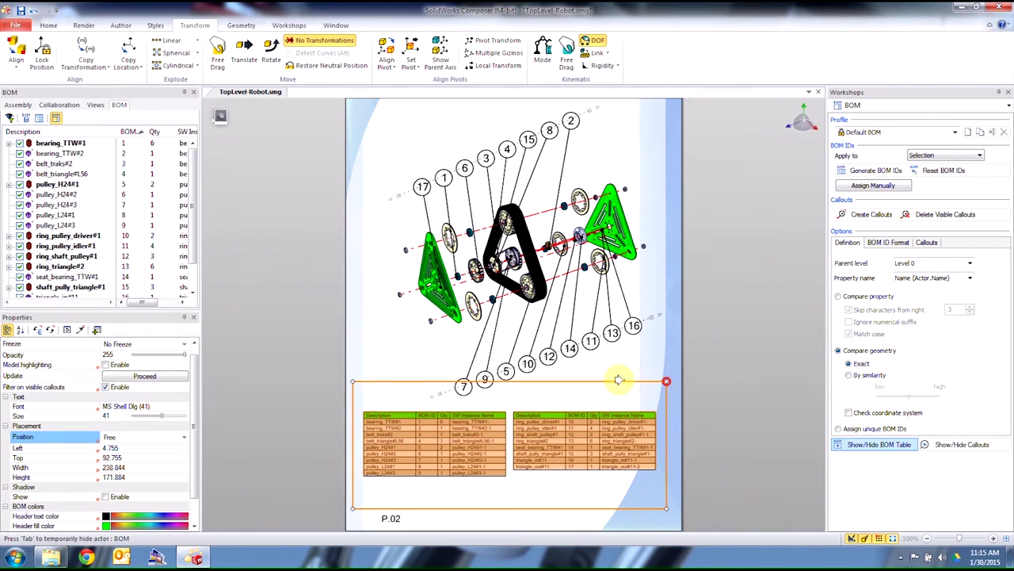
Step: Save the page with the exploded assembly and finished BOM table as a new view
{"action": "left_click", "coordinate": [763, 322]}
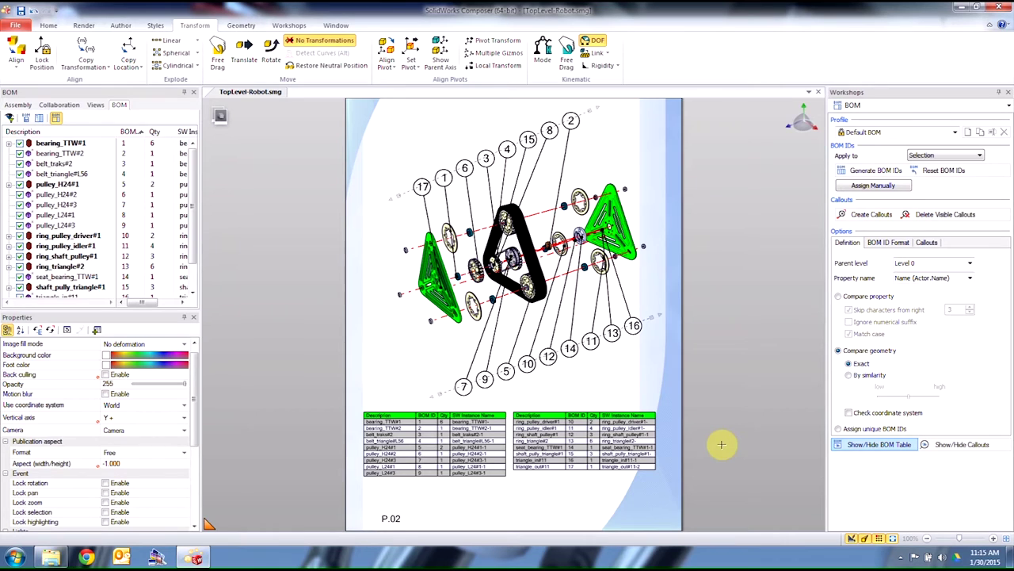
{"action": "left_click", "coordinate": [467, 455]}
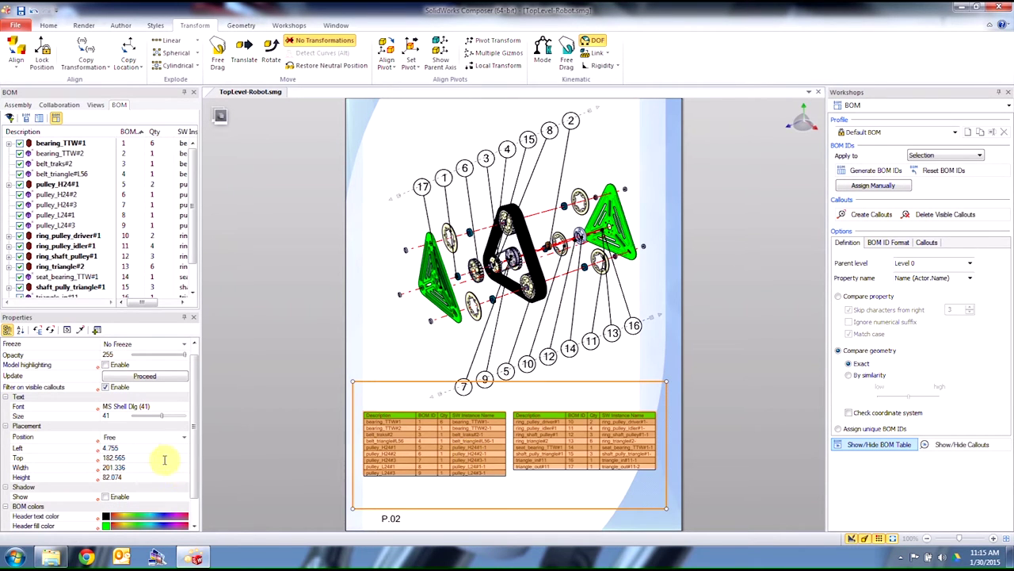
{"action": "left_click", "coordinate": [313, 290]}
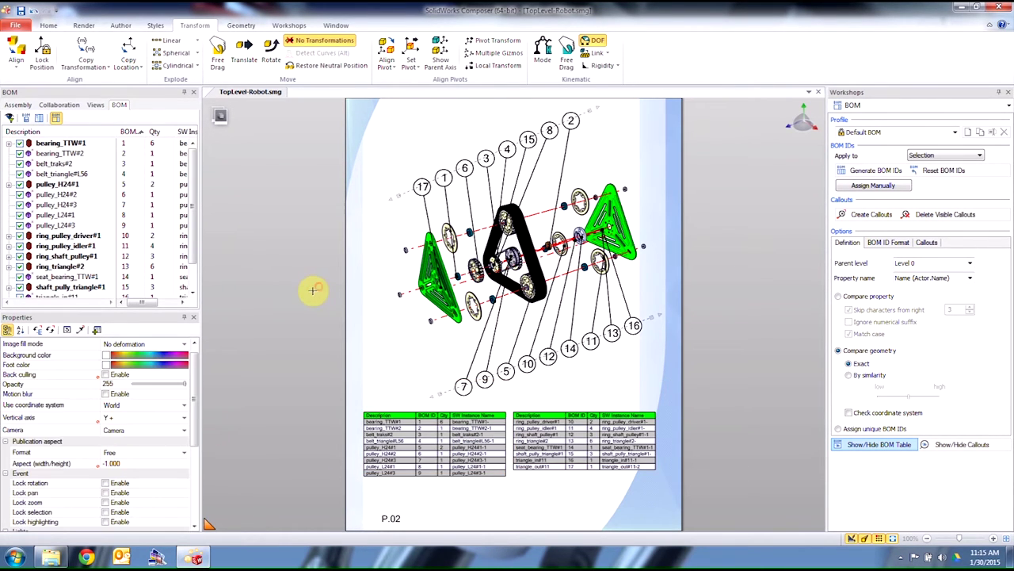
{"action": "left_click", "coordinate": [95, 104]}
{"action": "left_click", "coordinate": [11, 120]}
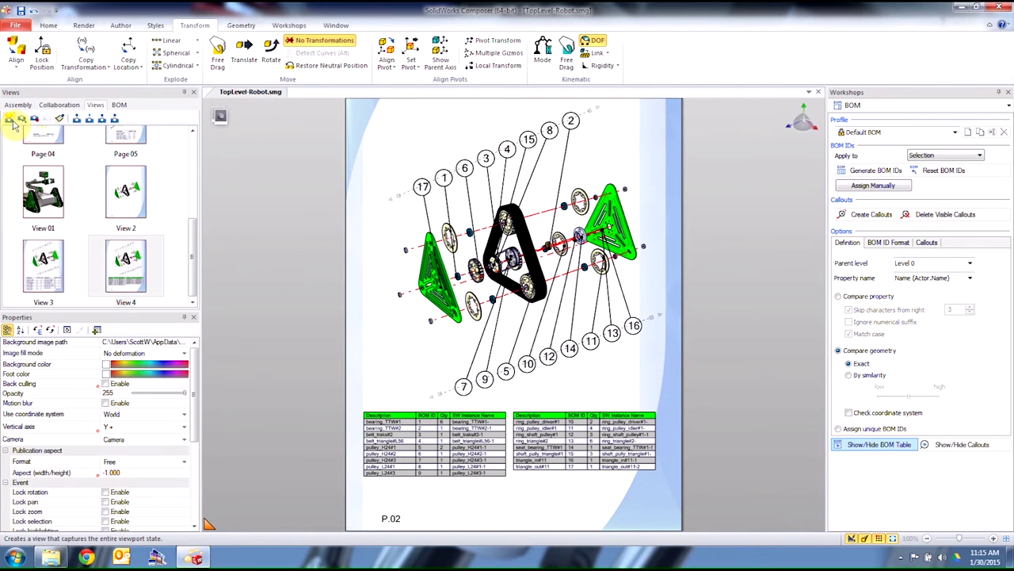
Step: Close the BOM workshop and change the page number label's text to P.20
{"action": "left_click", "coordinate": [1007, 93]}
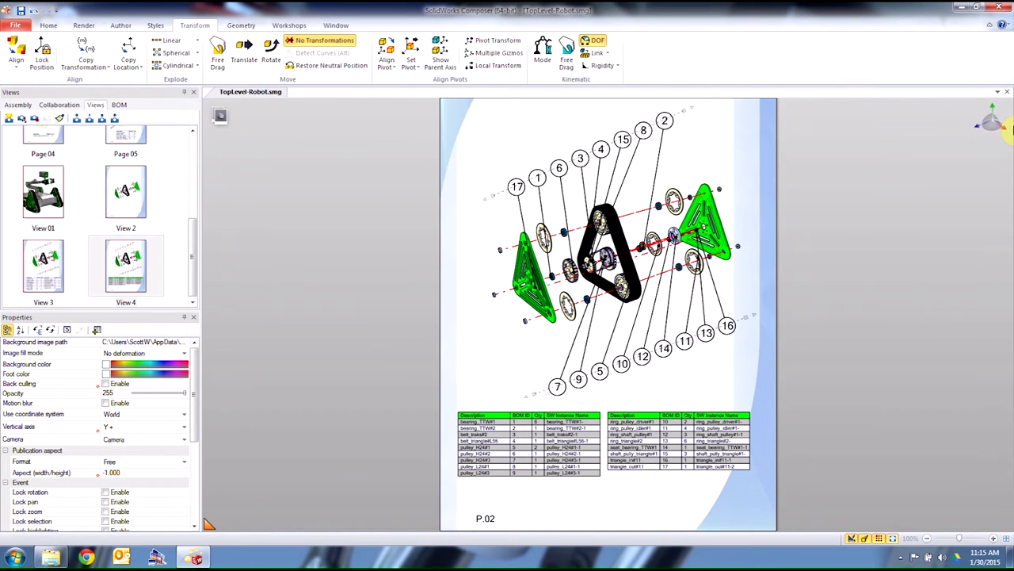
{"action": "left_click", "coordinate": [488, 516]}
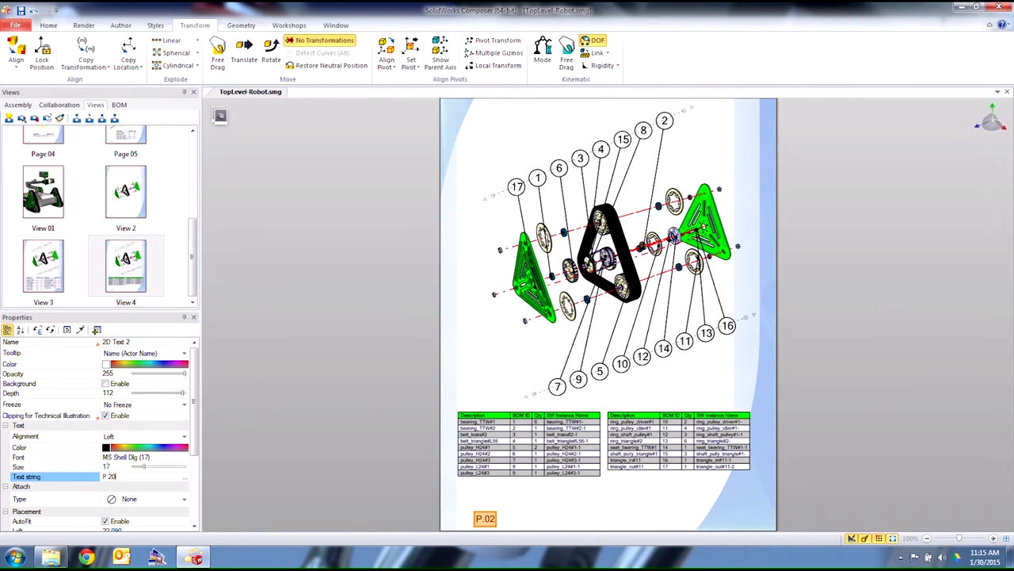
{"action": "left_click", "coordinate": [919, 420]}
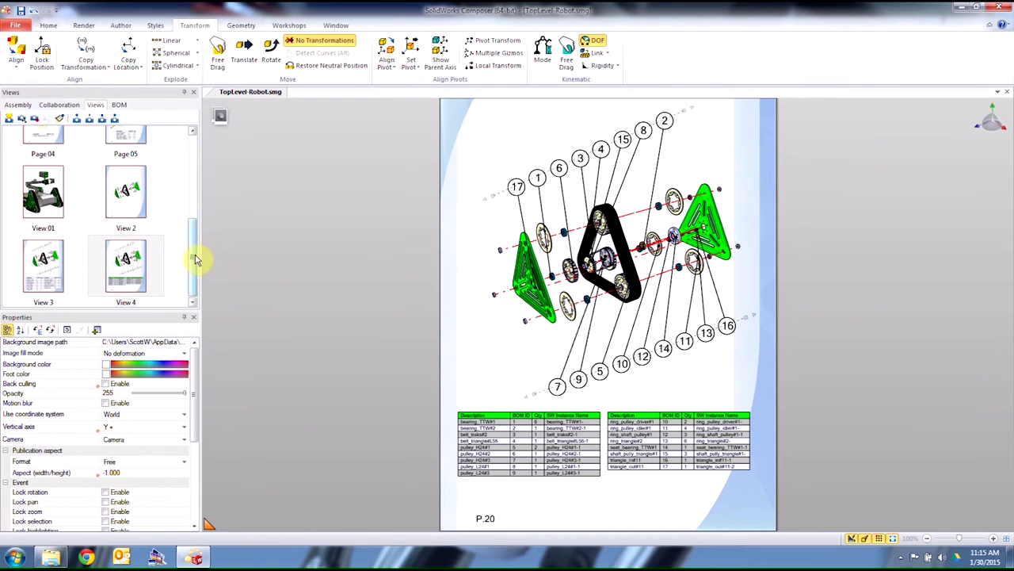
Step: Display the Cover view and set up printing of all views to the PDFCreator printer
{"action": "left_click_drag", "start_coordinate": [197, 260], "coordinate": [199, 170]}
{"action": "left_click", "coordinate": [56, 157]}
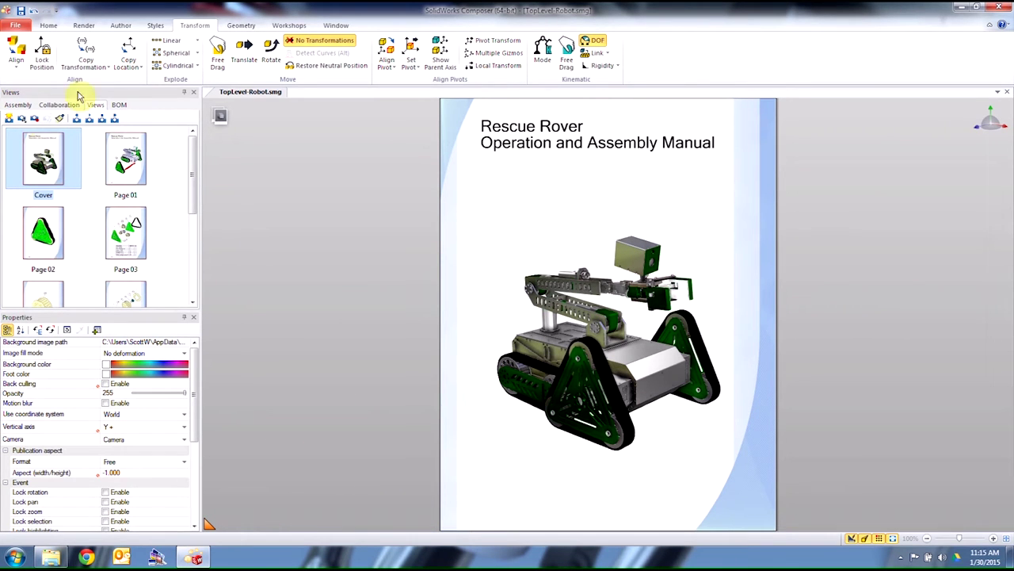
{"action": "left_click", "coordinate": [15, 25]}
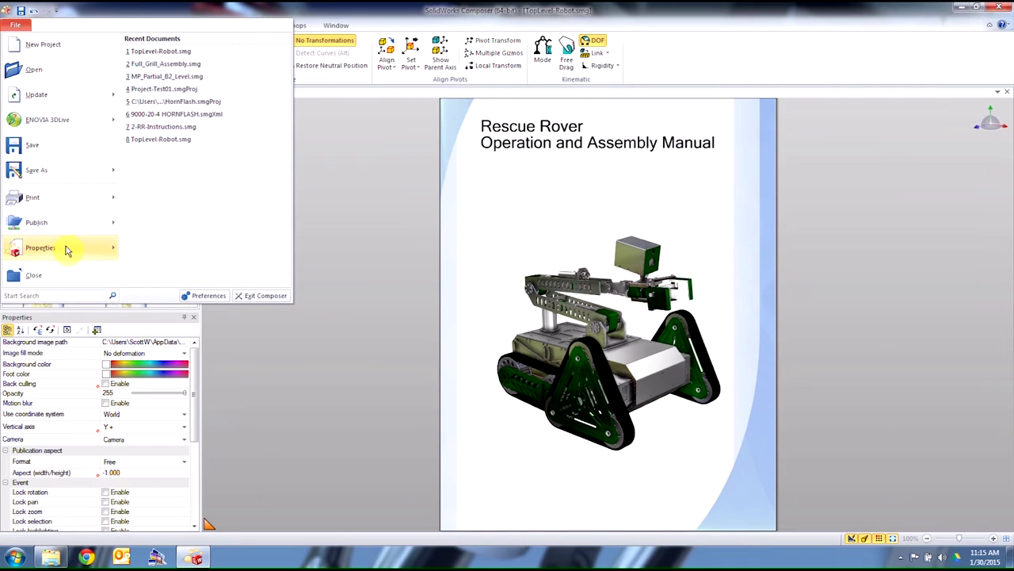
{"action": "mouse_move", "coordinate": [68, 225]}
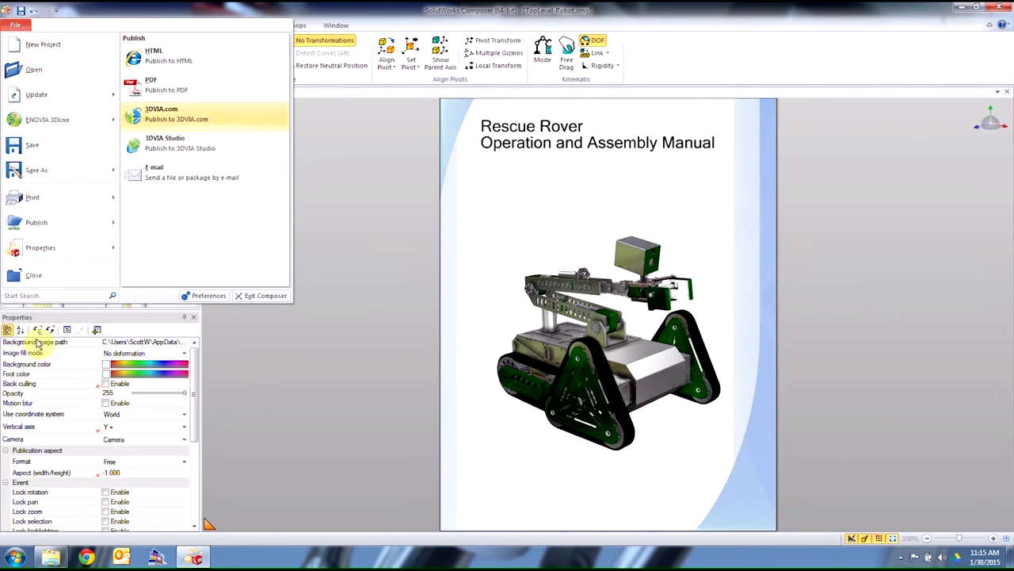
{"action": "mouse_move", "coordinate": [111, 197]}
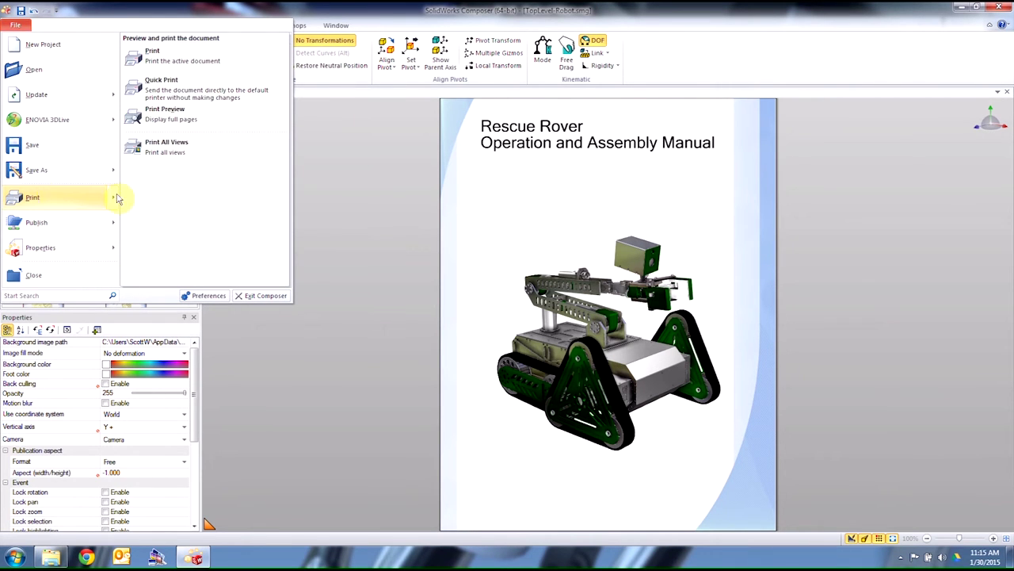
{"action": "left_click", "coordinate": [175, 155]}
{"action": "left_click", "coordinate": [523, 216]}
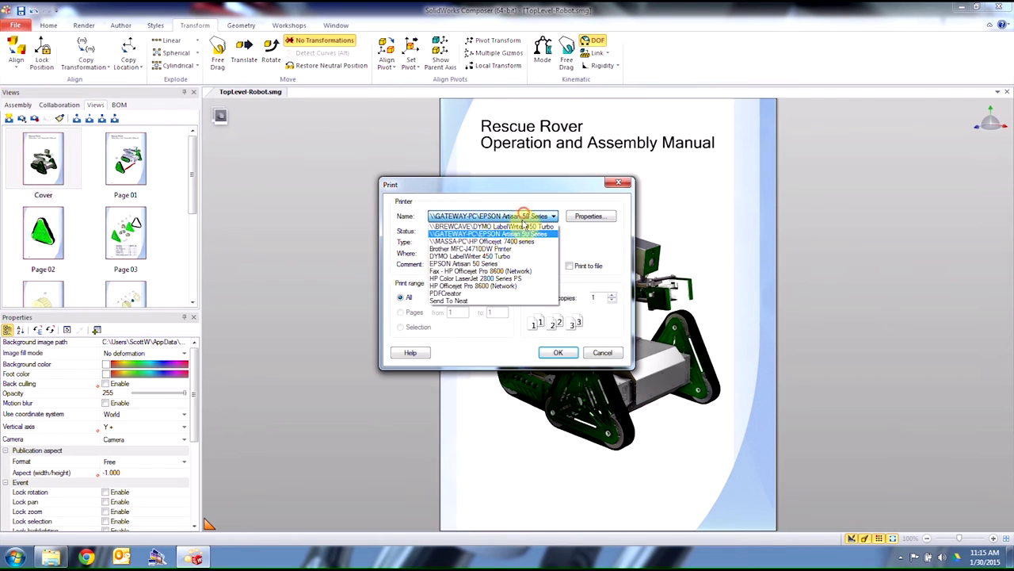
{"action": "left_click", "coordinate": [494, 291]}
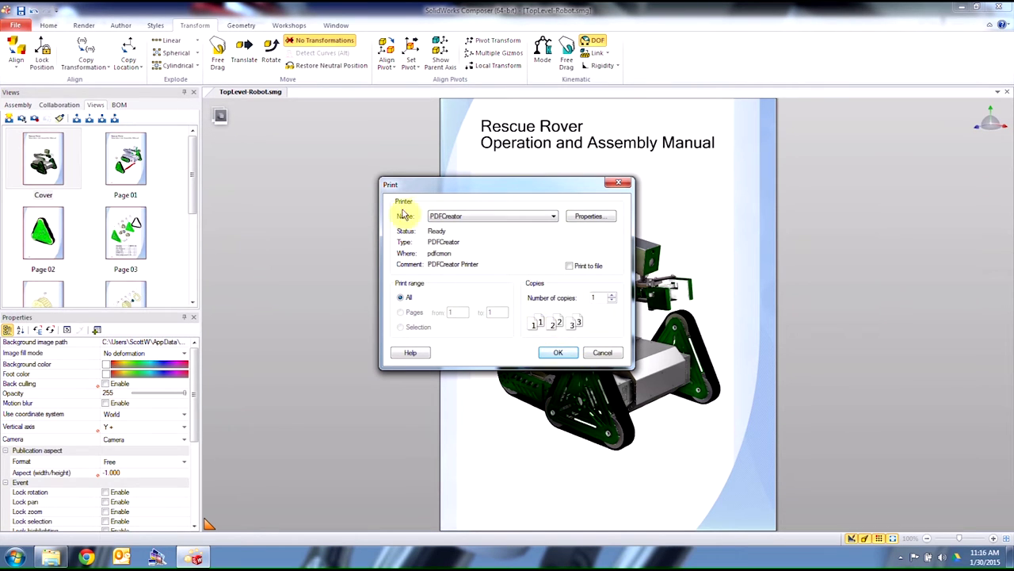
Step: Run the print job and save the output as TopLevel-Robot.pdf on the Desktop
{"action": "left_click", "coordinate": [555, 352]}
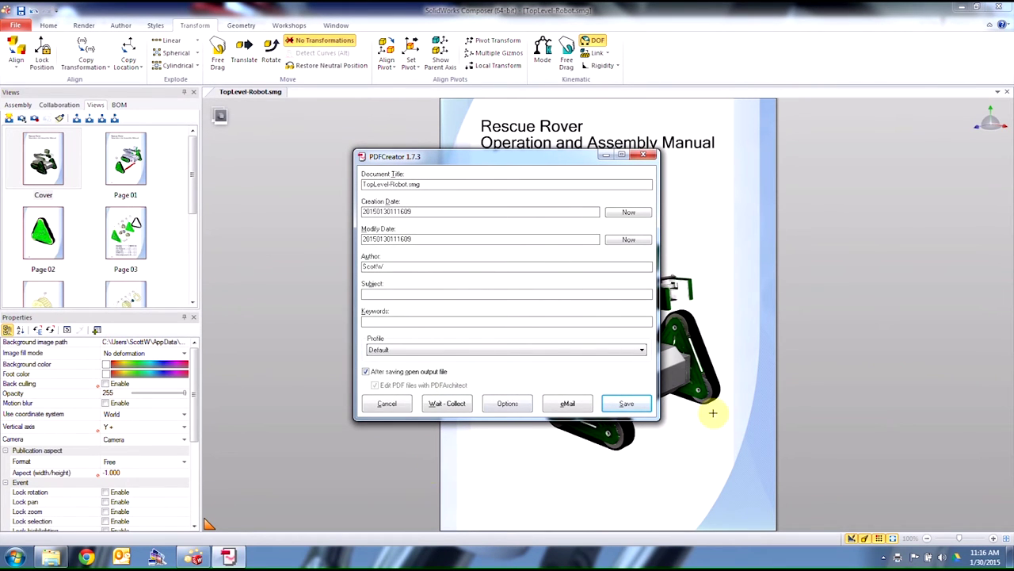
{"action": "left_click", "coordinate": [626, 404]}
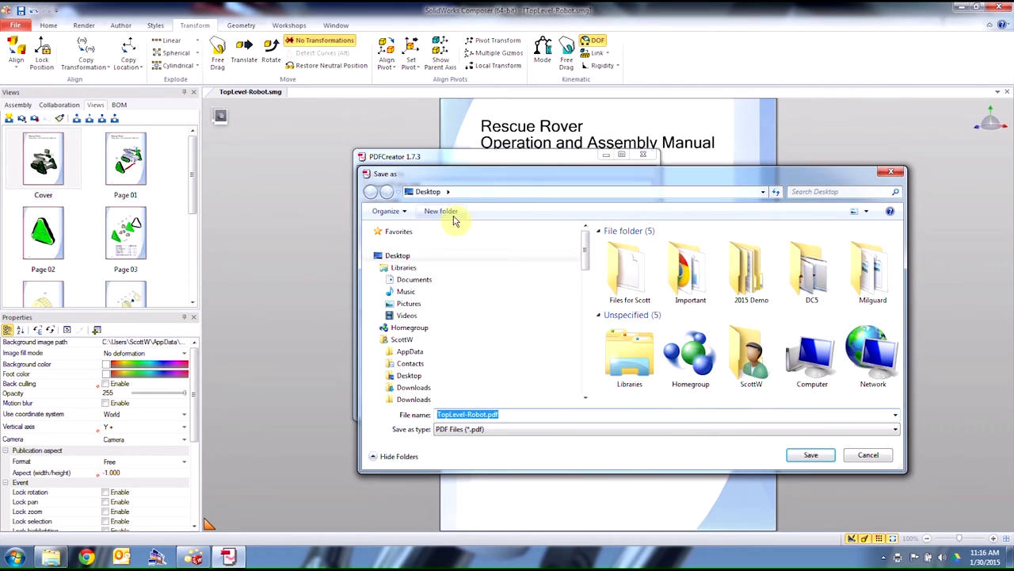
{"action": "left_click", "coordinate": [826, 457]}
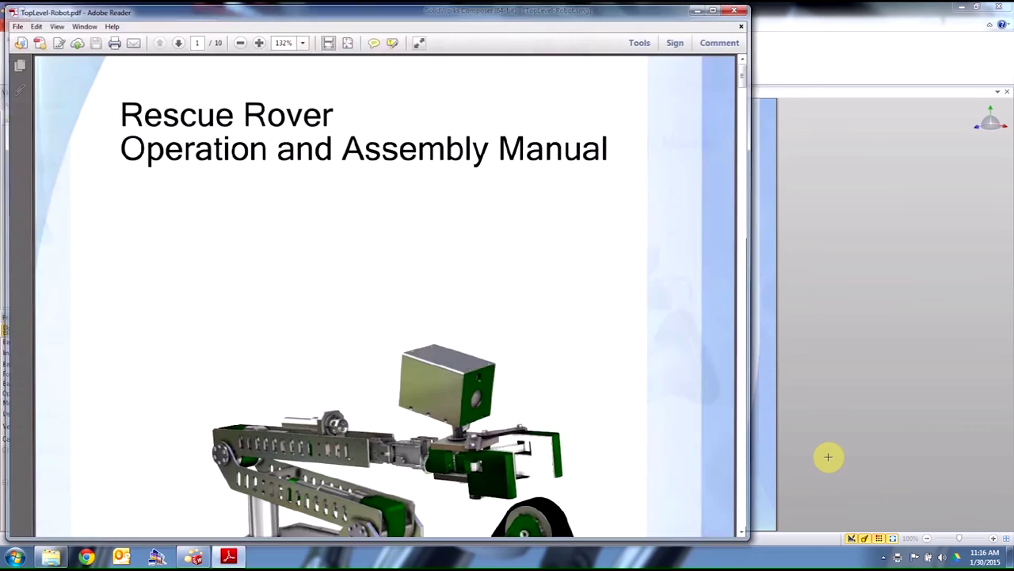
Step: Look through the pages of the exported PDF manual in Adobe Reader, from the cover to the BOM pages, and close it
{"action": "scroll", "coordinate": [372, 174], "scroll_direction": "down", "scroll_amount": 5}
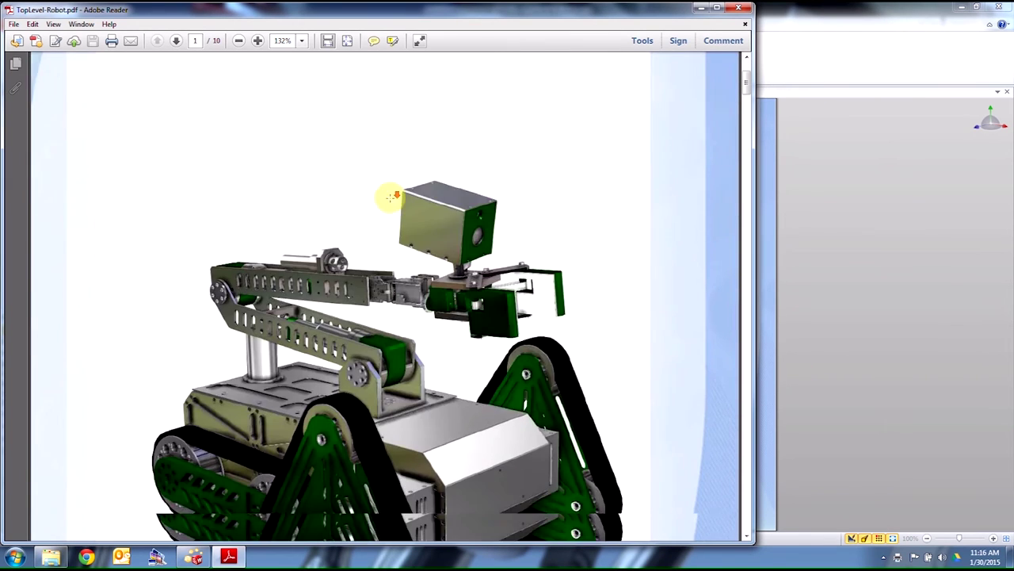
{"action": "scroll", "coordinate": [394, 203], "scroll_direction": "down", "scroll_amount": 5}
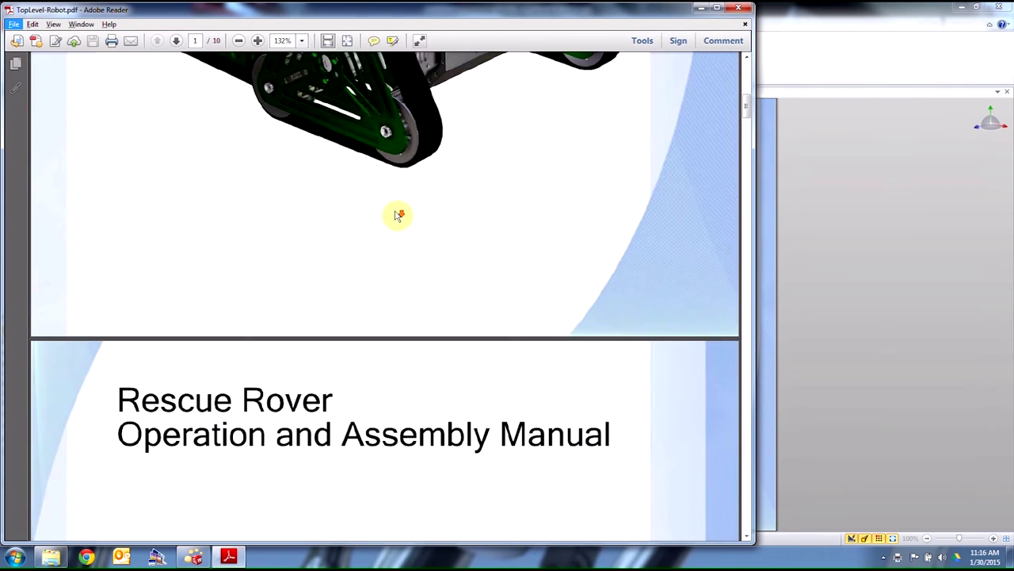
{"action": "left_click_drag", "start_coordinate": [748, 106], "coordinate": [766, 236]}
{"action": "scroll", "coordinate": [765, 225], "scroll_direction": "down", "scroll_amount": 2, "text": "ctrl"}
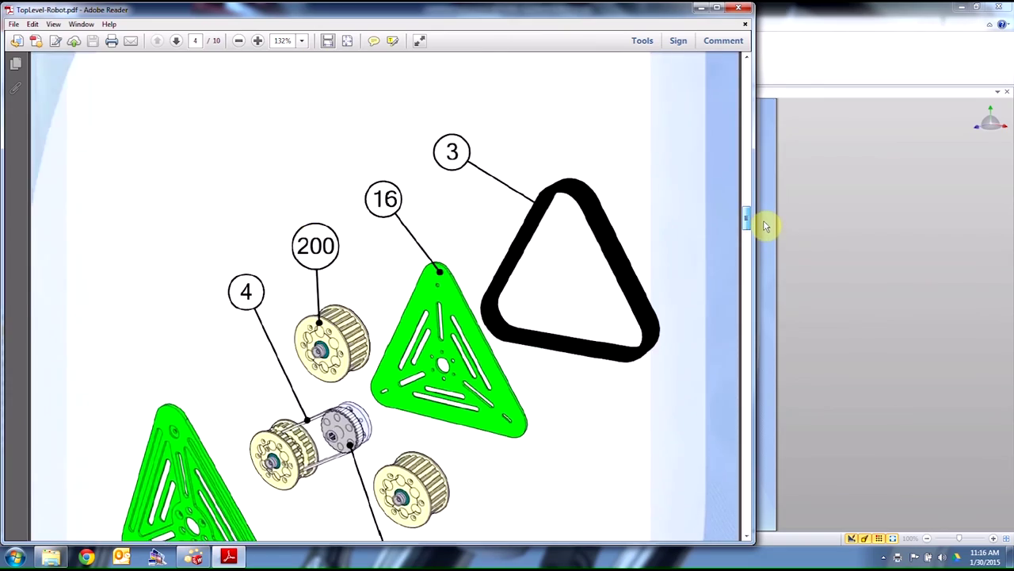
{"action": "scroll", "coordinate": [596, 227], "scroll_direction": "down", "scroll_amount": 2, "text": "ctrl"}
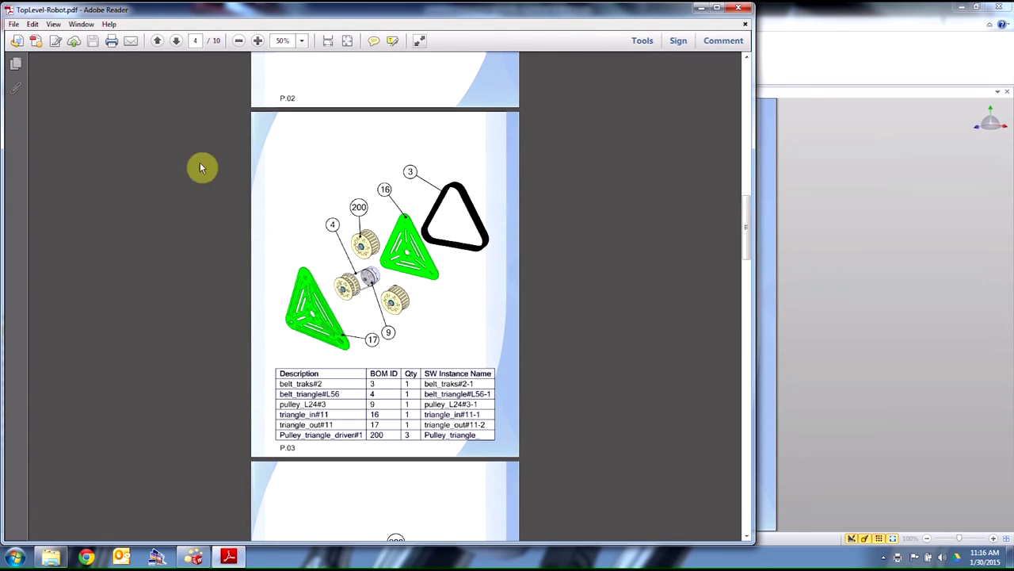
{"action": "left_click_drag", "start_coordinate": [746, 224], "coordinate": [737, 74]}
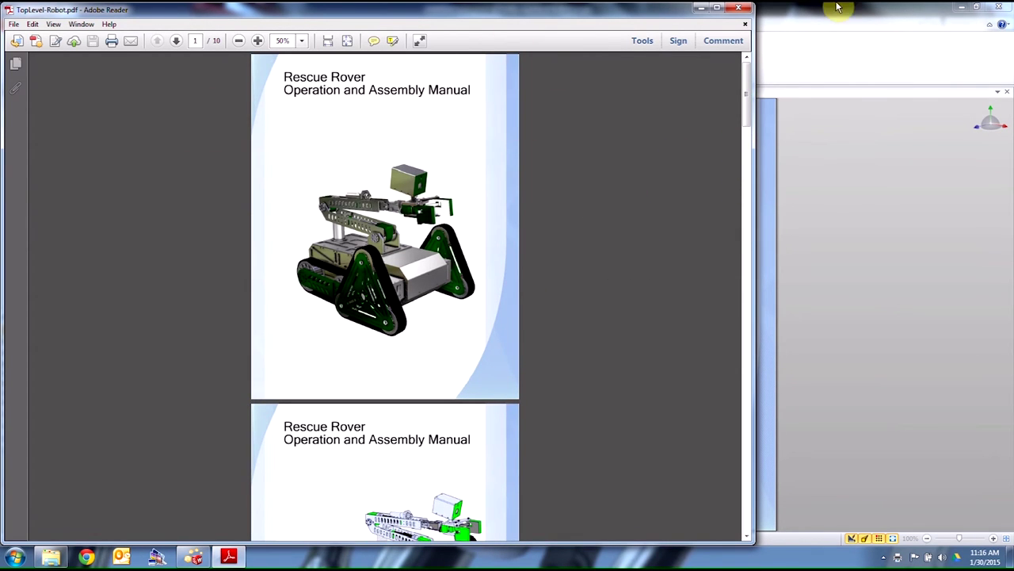
{"action": "left_click", "coordinate": [745, 11]}
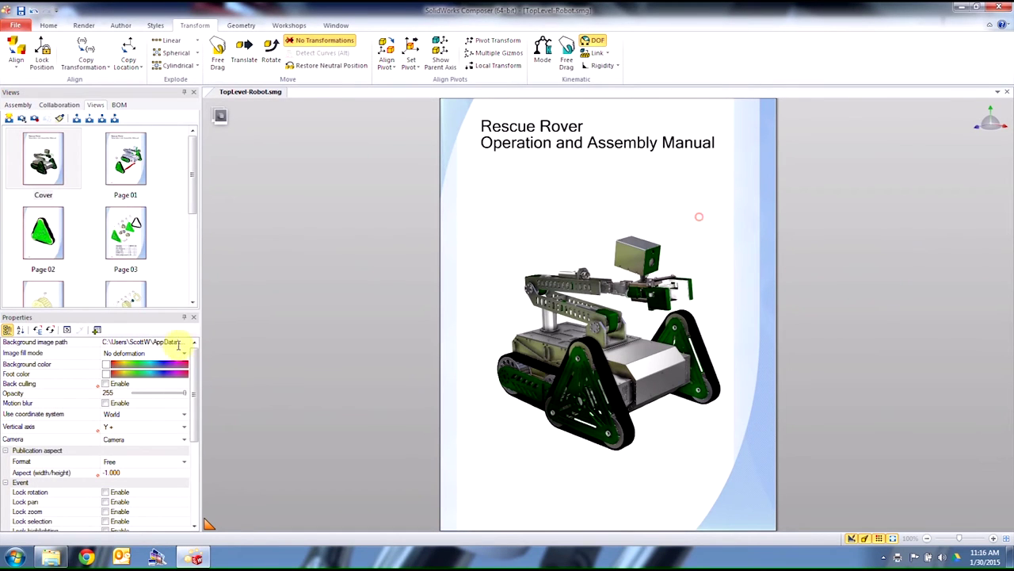
Step: Try Phillips Screwdriver.jpg from the 2 - Images folder as the cover's background image, and restore the saved Cover view
{"action": "left_click", "coordinate": [166, 341]}
{"action": "left_click", "coordinate": [182, 341]}
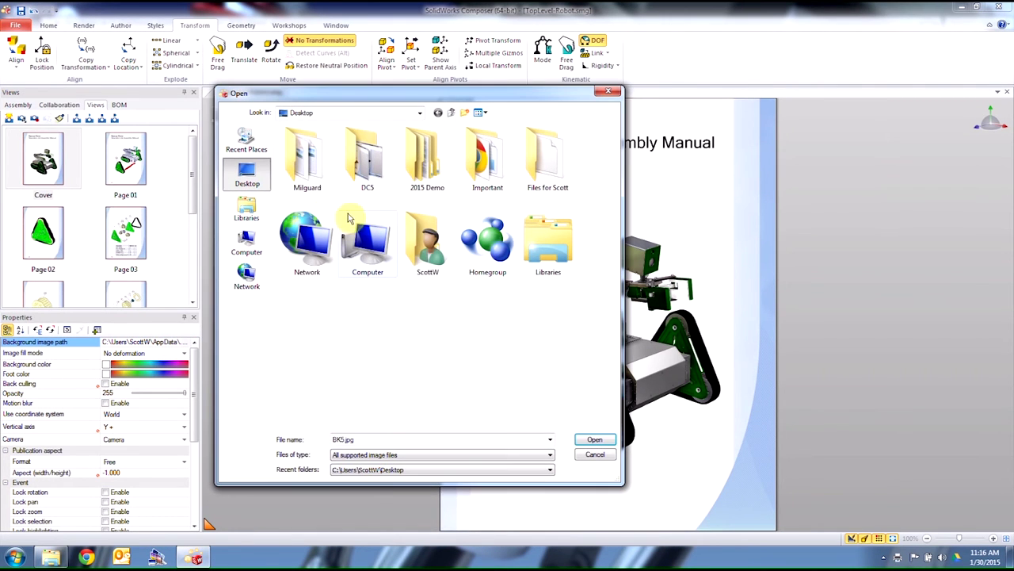
{"action": "double_click", "coordinate": [443, 150]}
{"action": "double_click", "coordinate": [290, 141]}
{"action": "double_click", "coordinate": [293, 143]}
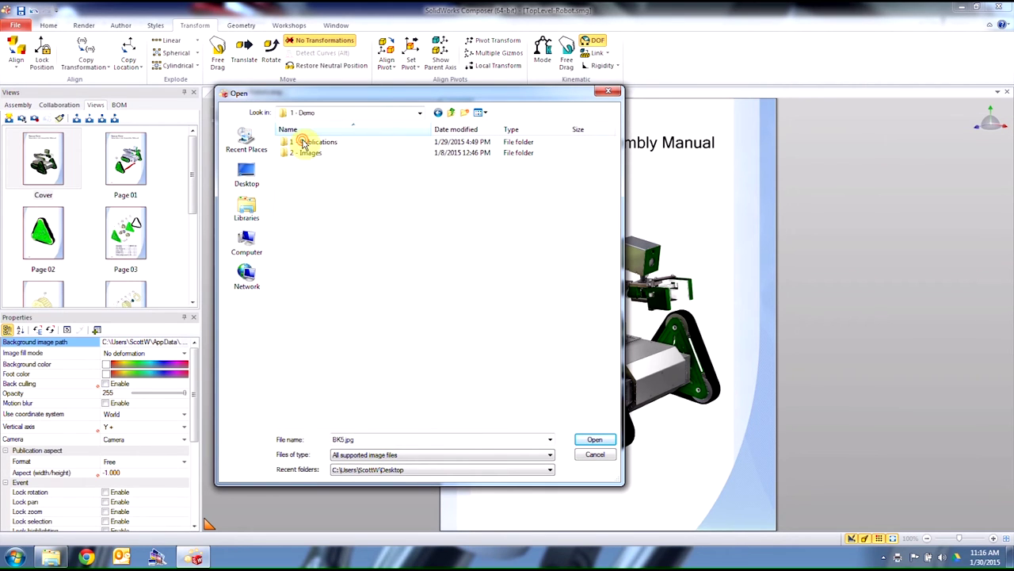
{"action": "double_click", "coordinate": [309, 153]}
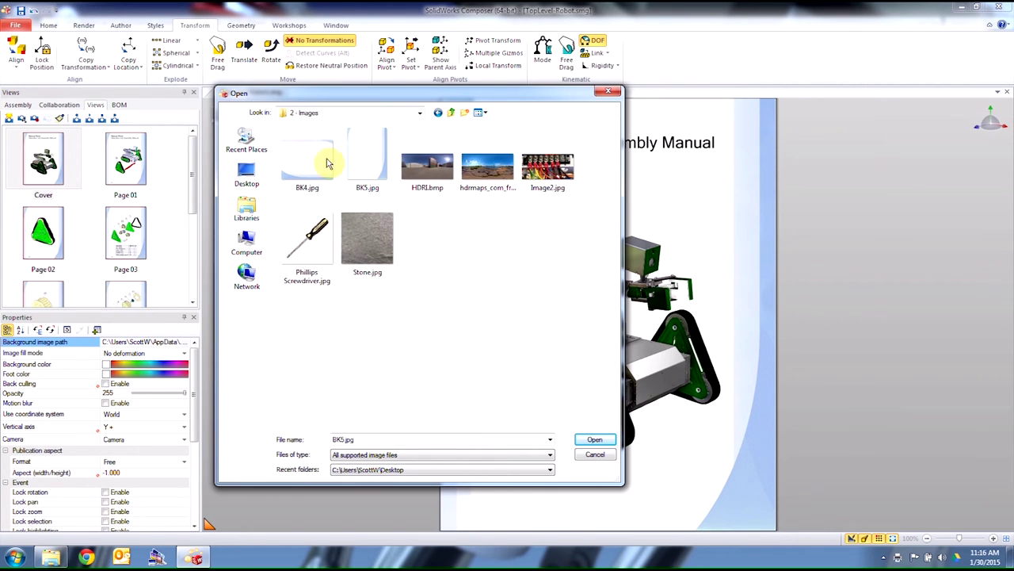
{"action": "left_click", "coordinate": [365, 166]}
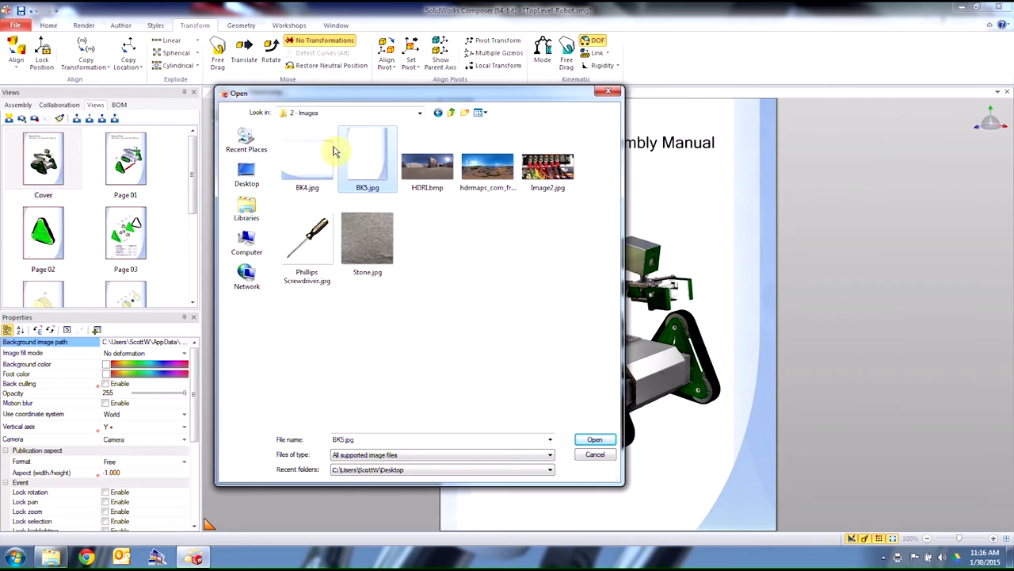
{"action": "left_click", "coordinate": [307, 234]}
{"action": "left_click", "coordinate": [600, 441]}
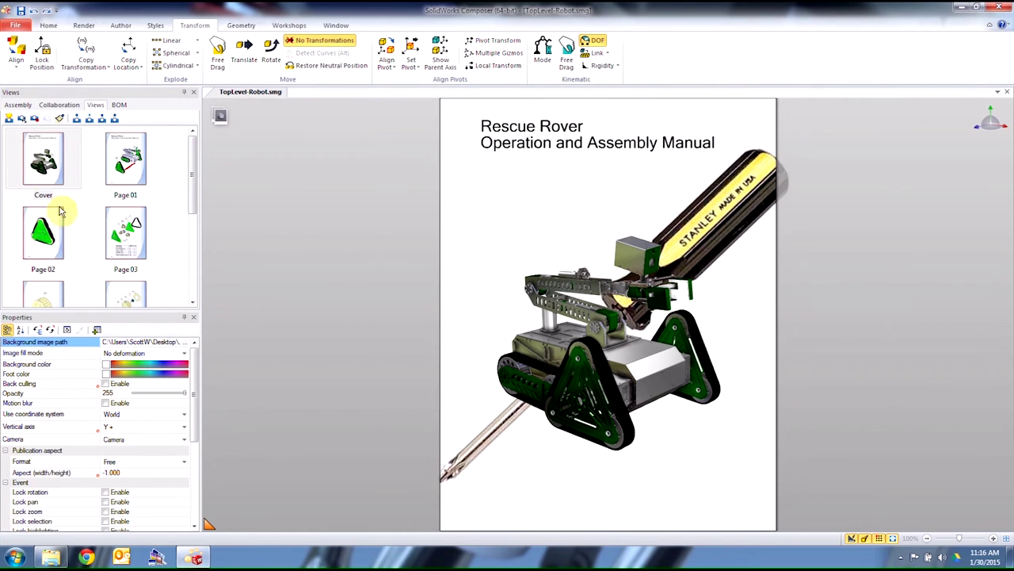
{"action": "double_click", "coordinate": [33, 164]}
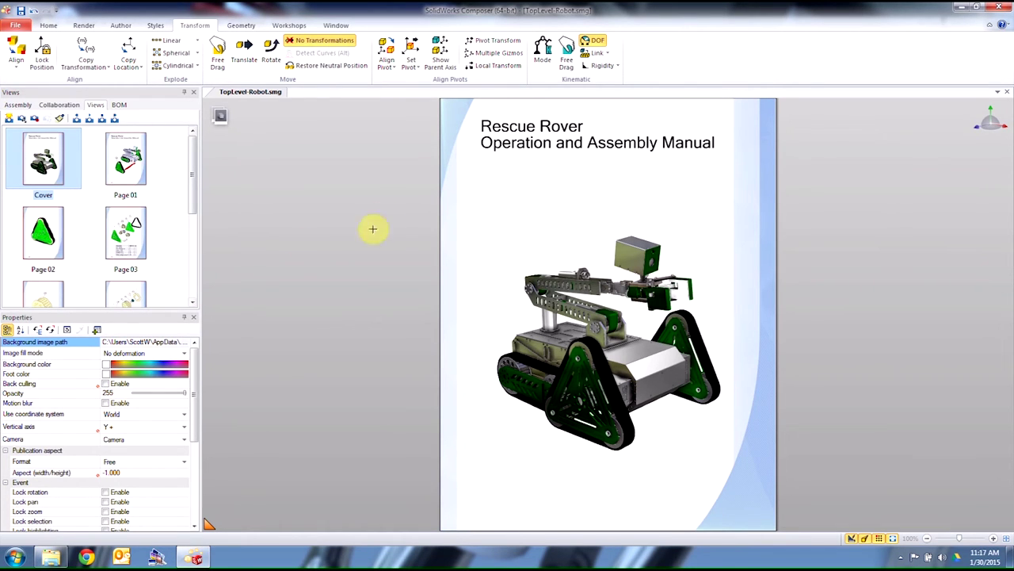
{"action": "left_click_drag", "start_coordinate": [196, 172], "coordinate": [201, 145]}
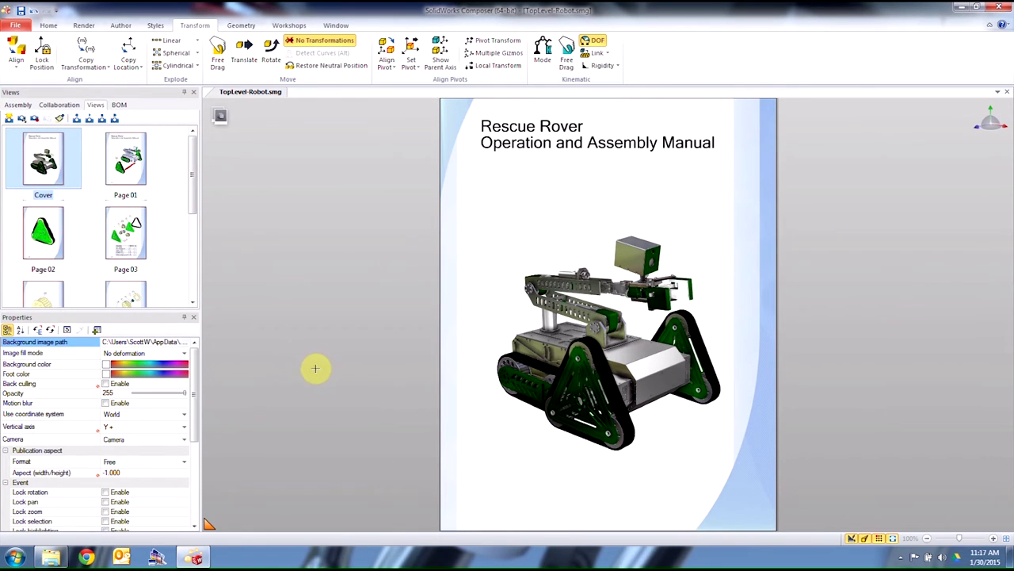
Step: Place the i_inspection.bmp symbol from the Image Library, about 55 wide, between the cover title and the robot
{"action": "left_click", "coordinate": [290, 26]}
{"action": "left_click", "coordinate": [333, 27]}
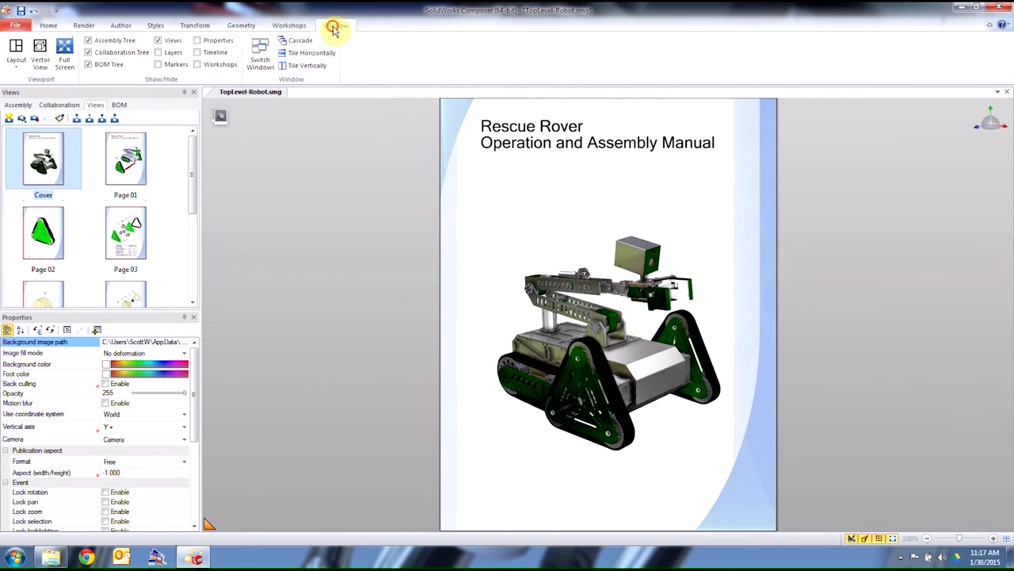
{"action": "left_click", "coordinate": [305, 31]}
{"action": "left_click", "coordinate": [158, 44]}
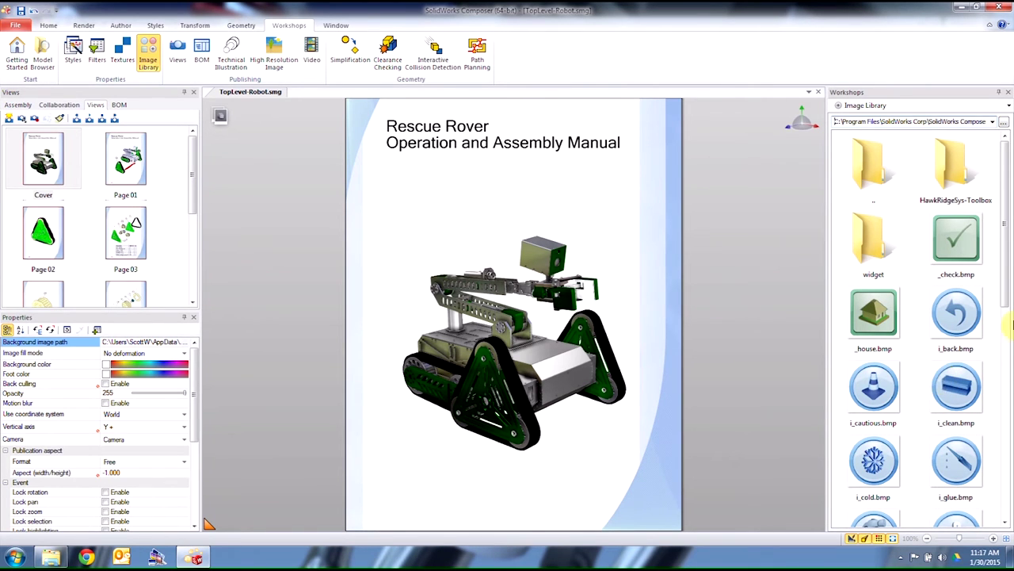
{"action": "left_click_drag", "start_coordinate": [1011, 295], "coordinate": [1011, 471]}
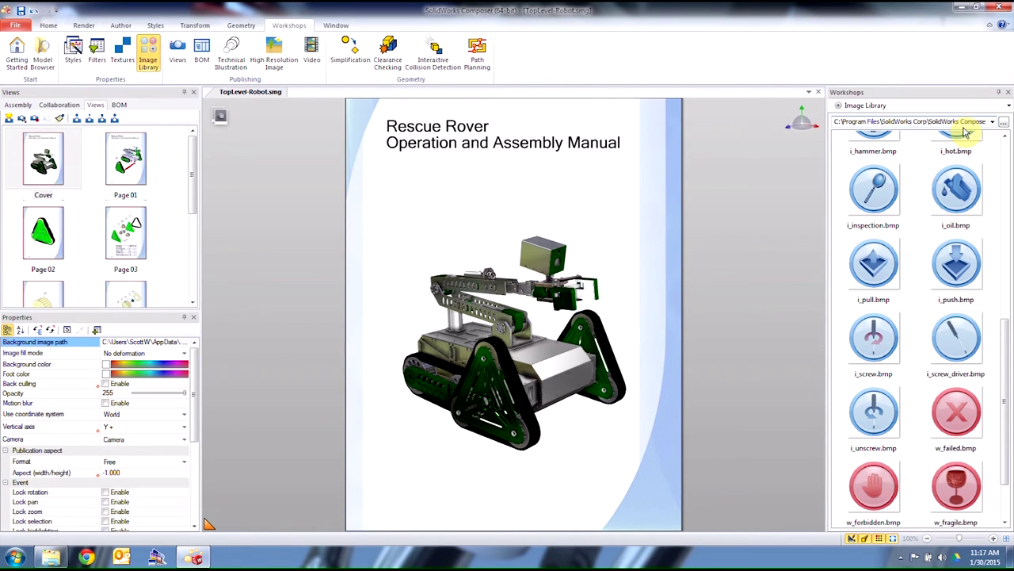
{"action": "left_click_drag", "start_coordinate": [874, 192], "coordinate": [494, 252]}
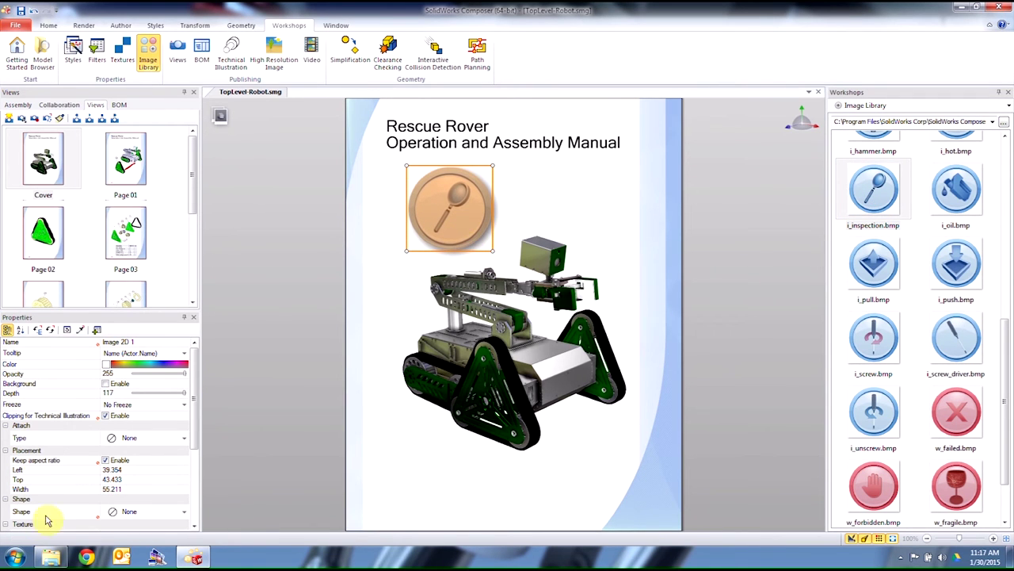
Step: Attach the inspection symbol to the robot with an Arc tooltip leader
{"action": "left_click", "coordinate": [126, 436]}
{"action": "left_click", "coordinate": [143, 540]}
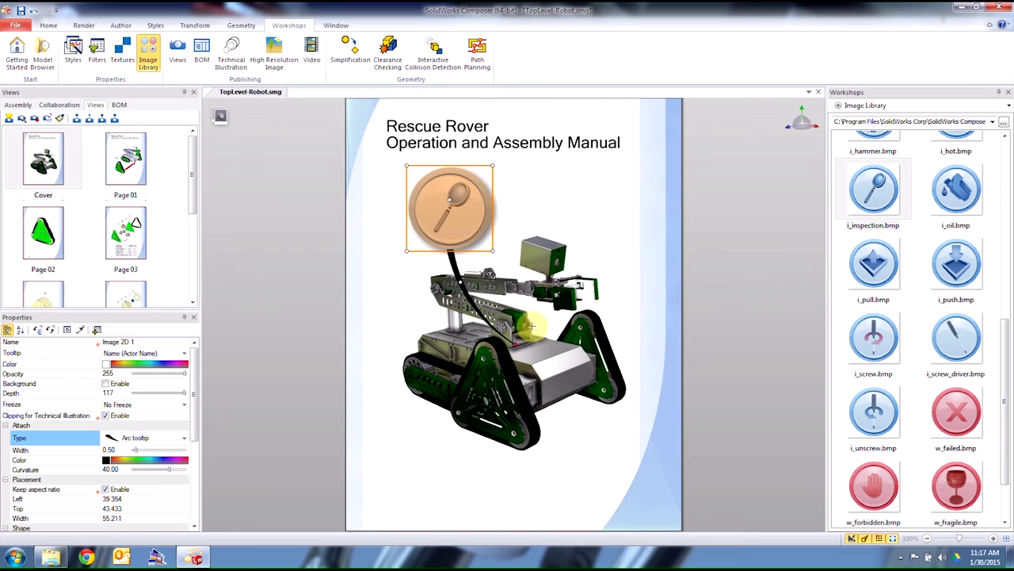
{"action": "left_click", "coordinate": [450, 284]}
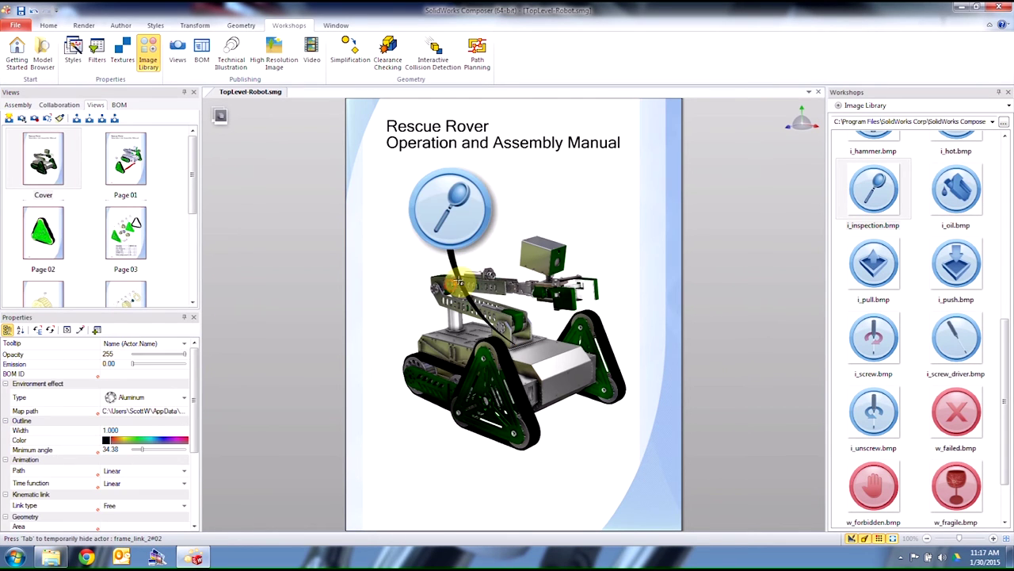
Step: Reattach the inspection symbol's arc leader to the camera head at the end of the robot's arm
{"action": "left_click", "coordinate": [456, 234]}
{"action": "left_click_drag", "start_coordinate": [459, 282], "coordinate": [564, 191]}
{"action": "left_click", "coordinate": [564, 191]}
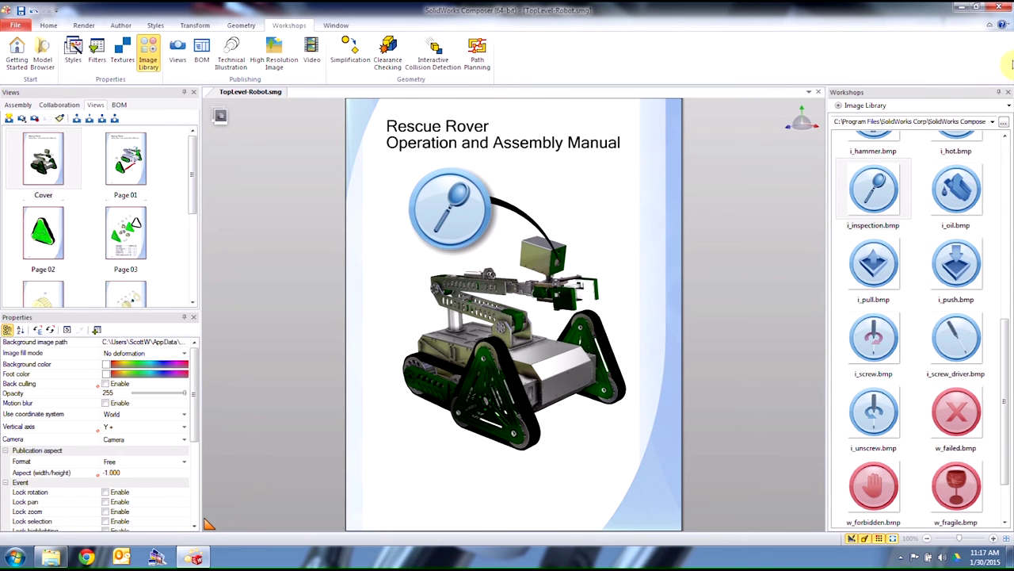
Step: In the Technical Illustration workshop, create a detail view of the robot's camera housing, with the detail frame fitted around the camera head
{"action": "left_click", "coordinate": [945, 107]}
{"action": "left_click", "coordinate": [901, 229]}
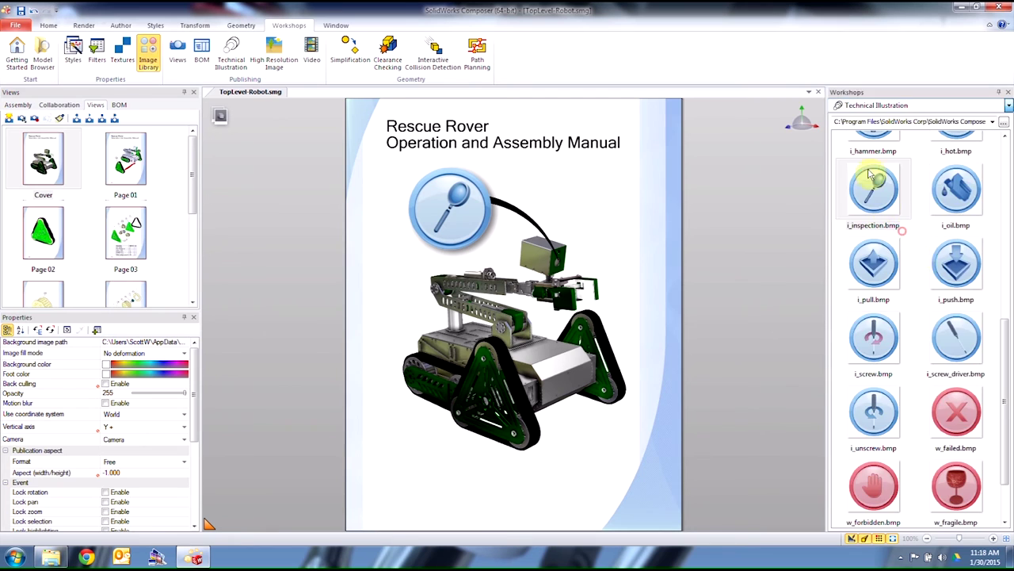
{"action": "left_click", "coordinate": [838, 155]}
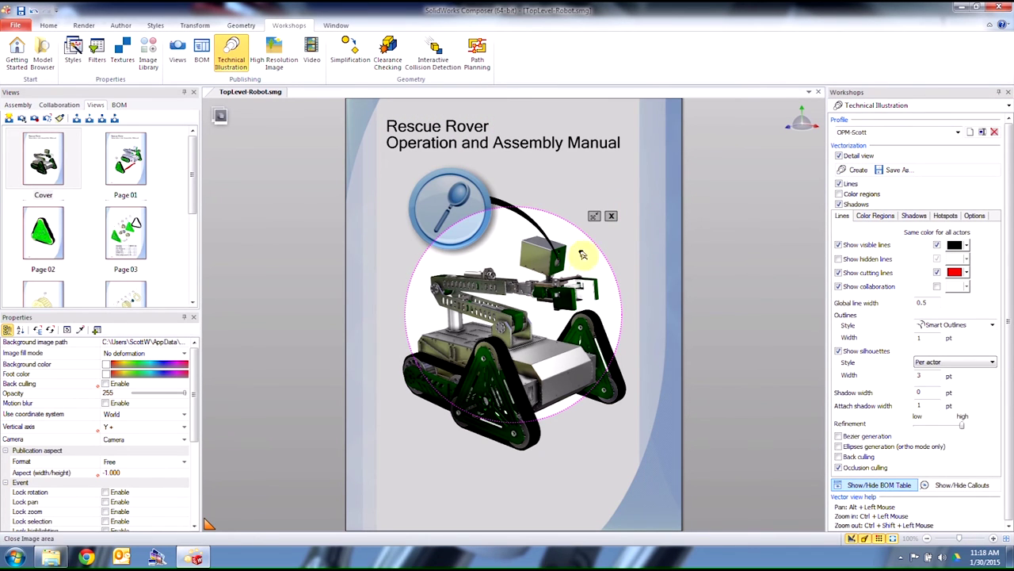
{"action": "left_click", "coordinate": [617, 214]}
{"action": "left_click_drag", "start_coordinate": [619, 203], "coordinate": [563, 270]}
{"action": "left_click", "coordinate": [618, 234]}
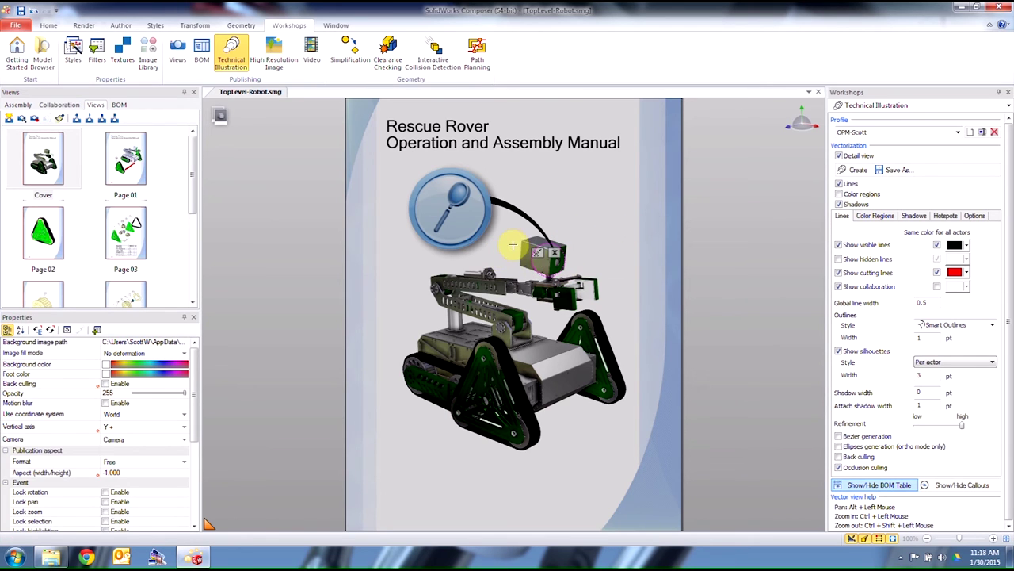
{"action": "left_click", "coordinate": [546, 268]}
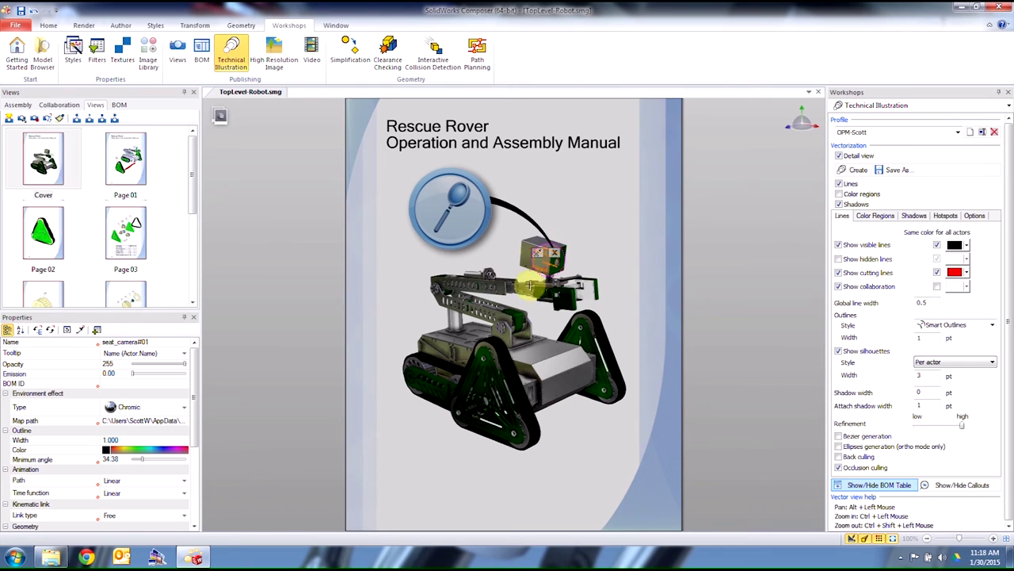
{"action": "left_click", "coordinate": [859, 170]}
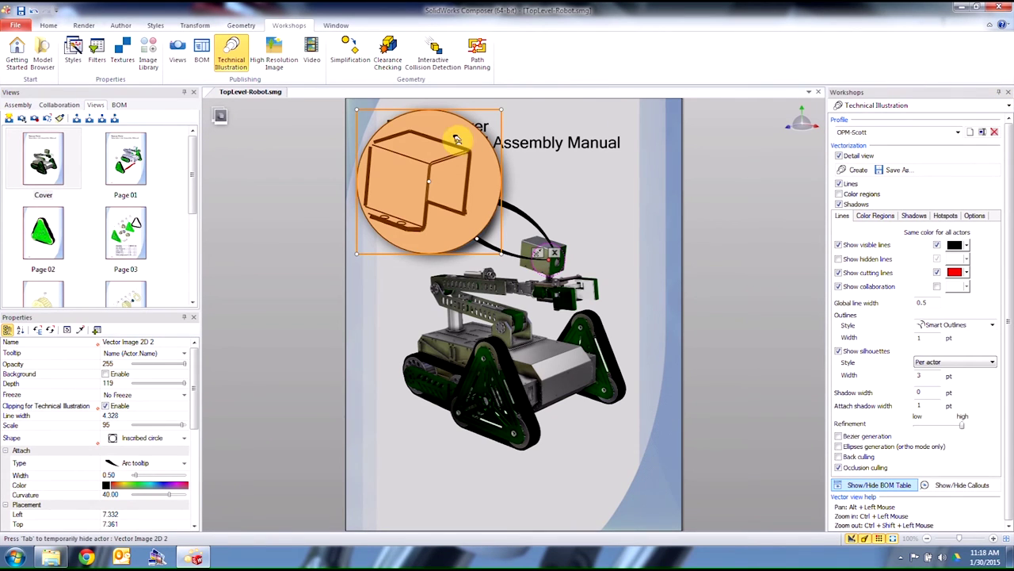
Step: Shrink the camera housing detail image, place it above the camera head opposite the inspection symbol, and set its line width to 1
{"action": "left_click_drag", "start_coordinate": [425, 188], "coordinate": [581, 212]}
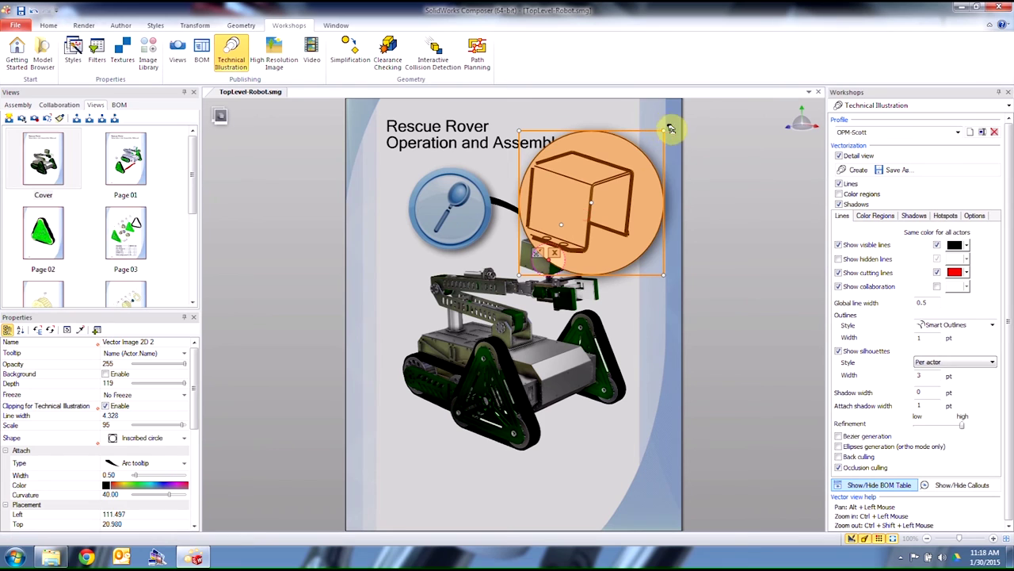
{"action": "left_click_drag", "start_coordinate": [662, 133], "coordinate": [615, 169]}
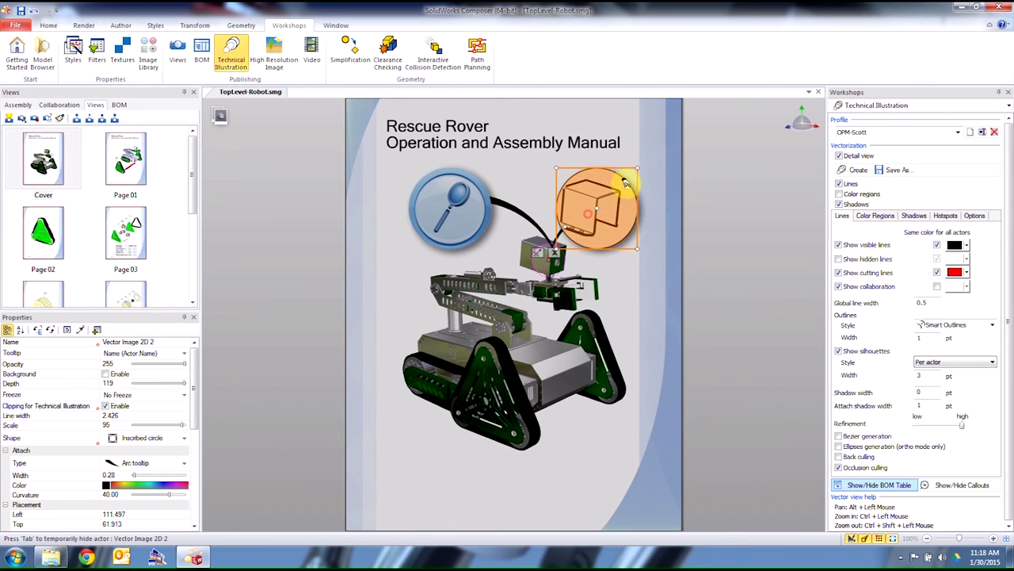
{"action": "left_click", "coordinate": [126, 415]}
{"action": "type", "text": "1"}
{"action": "key", "text": "Return"}
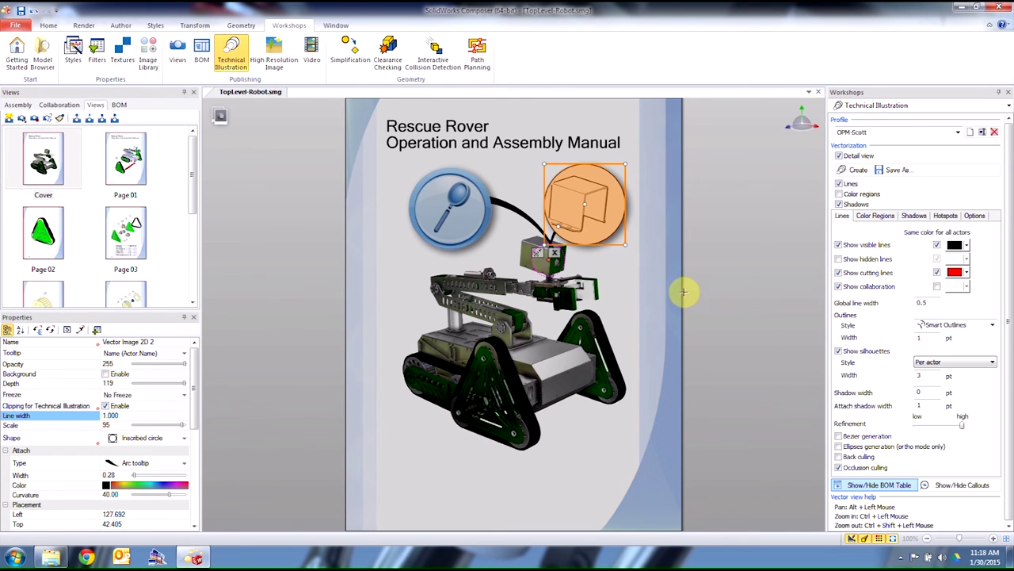
{"action": "left_click", "coordinate": [684, 293]}
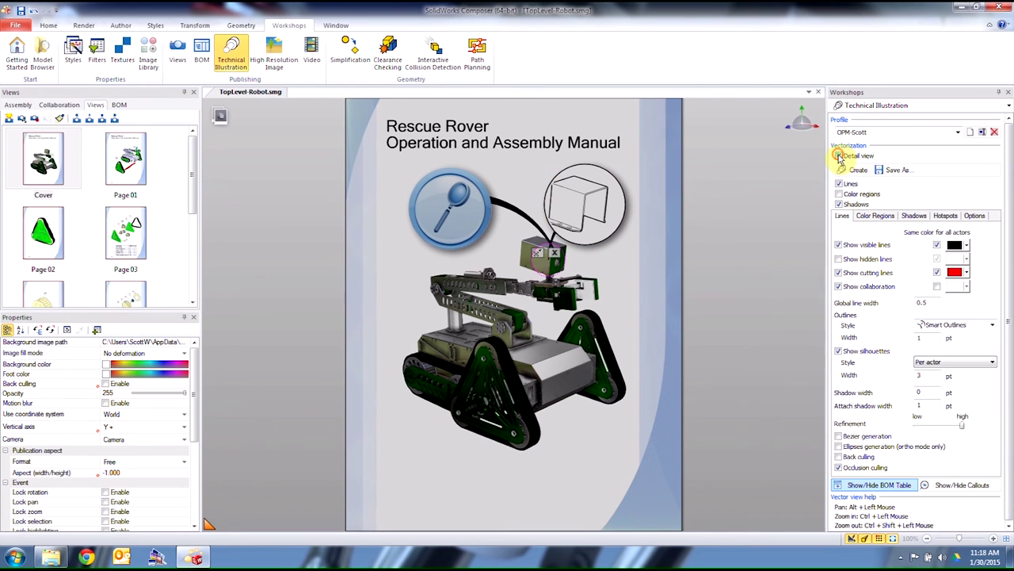
Step: Turn off Detail view, move the housing detail image above the arm, and tuck a smaller inspection symbol partly behind it
{"action": "left_click", "coordinate": [840, 157]}
{"action": "left_click_drag", "start_coordinate": [459, 208], "coordinate": [628, 185]}
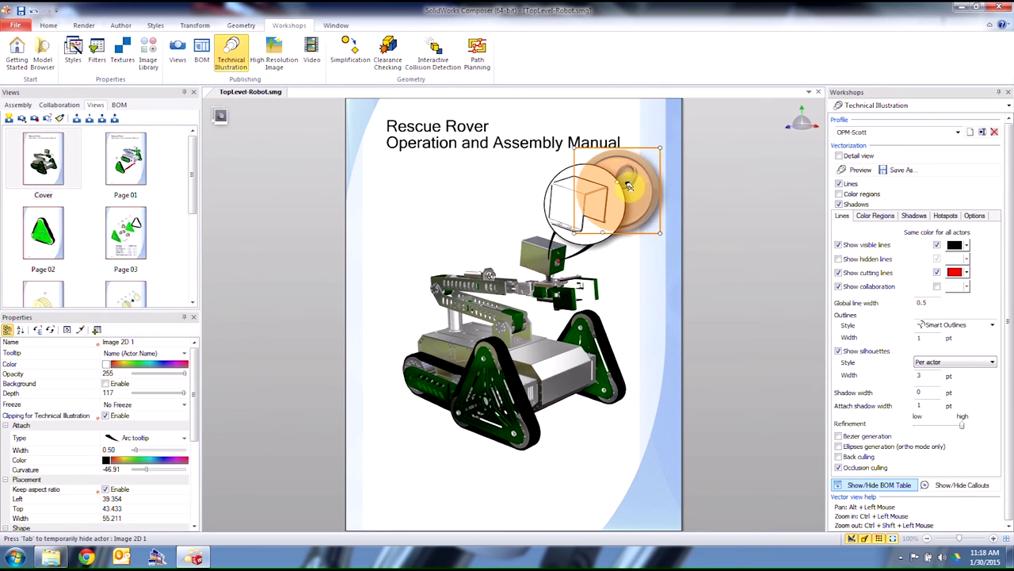
{"action": "left_click_drag", "start_coordinate": [567, 202], "coordinate": [452, 207]}
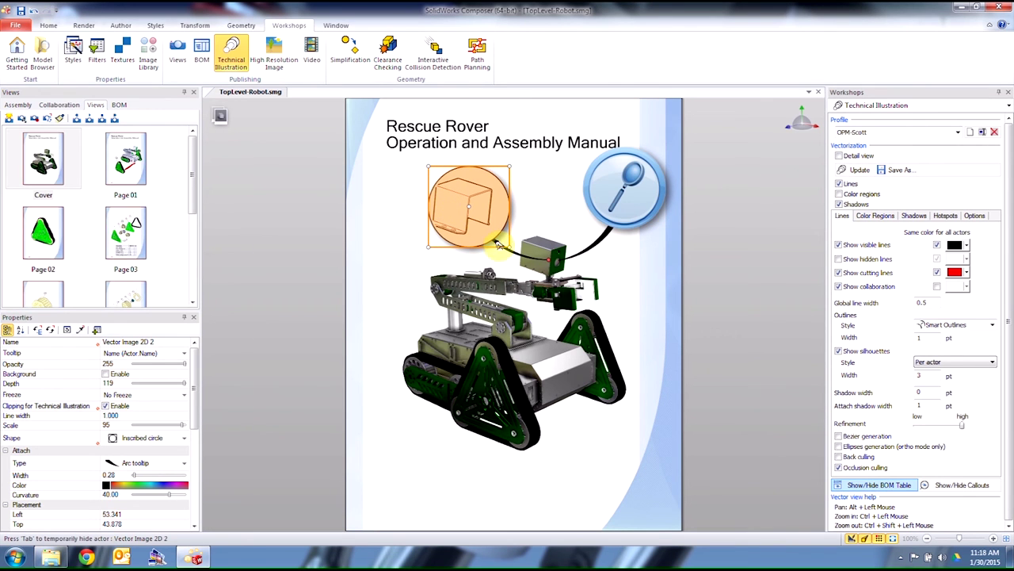
{"action": "left_click_drag", "start_coordinate": [658, 184], "coordinate": [560, 178]}
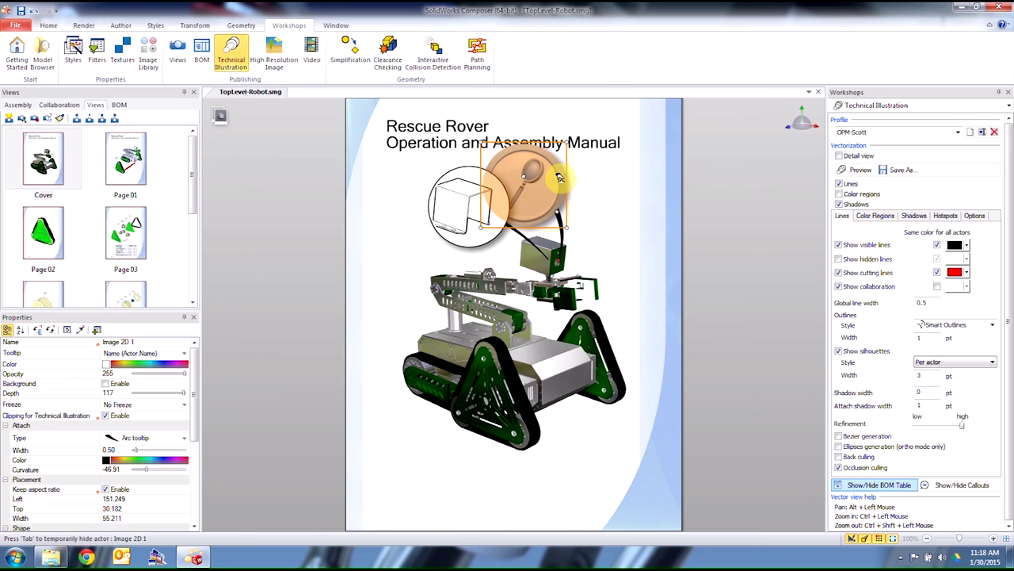
{"action": "left_click_drag", "start_coordinate": [565, 225], "coordinate": [547, 214]}
{"action": "left_click", "coordinate": [634, 202]}
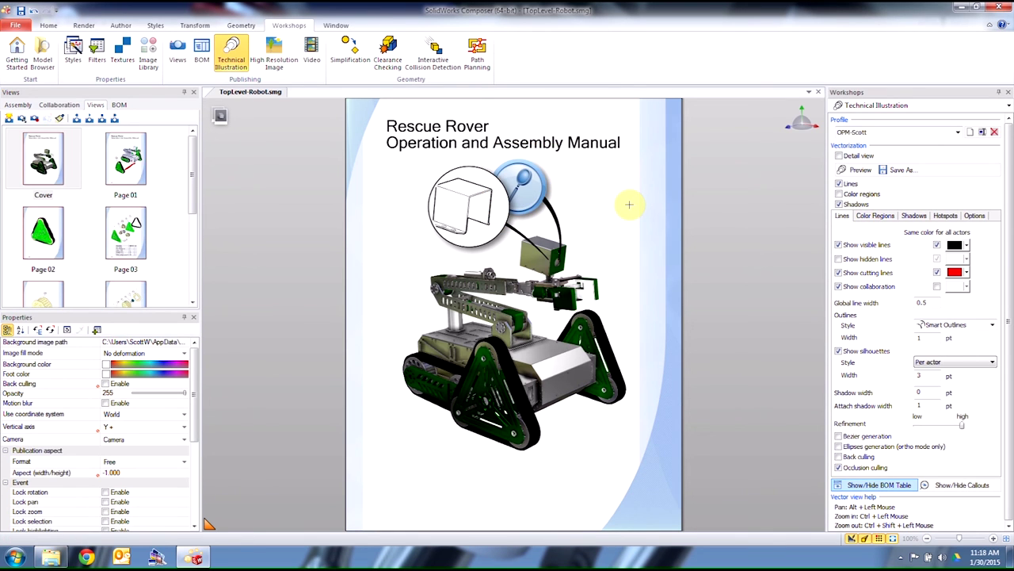
Step: Save the cover layout as a new view, and reposition the housing detail image and inspection symbol around the reoriented robot
{"action": "left_click", "coordinate": [9, 118]}
{"action": "scroll", "coordinate": [543, 362], "scroll_direction": "down", "scroll_amount": 3}
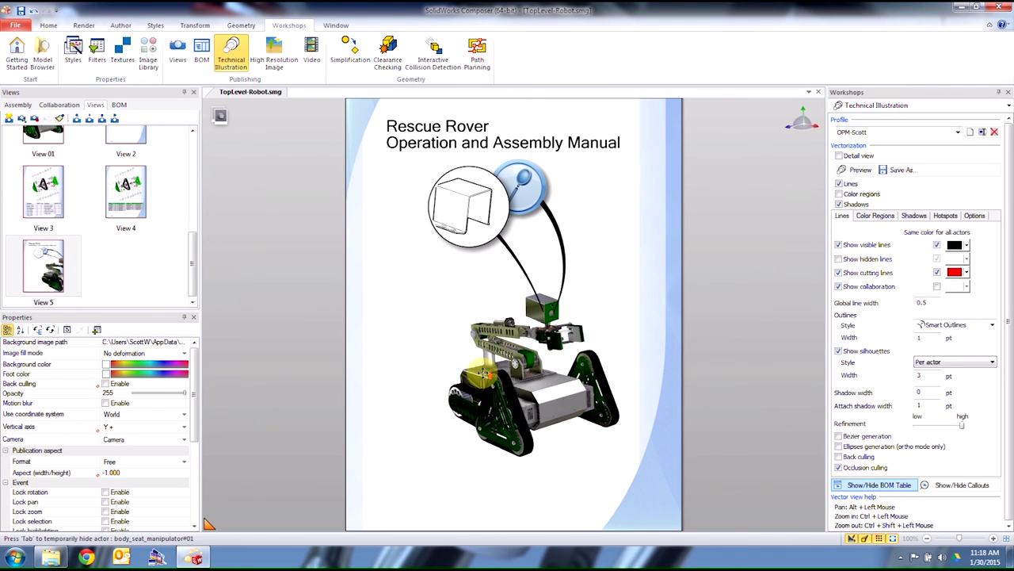
{"action": "left_click", "coordinate": [441, 214]}
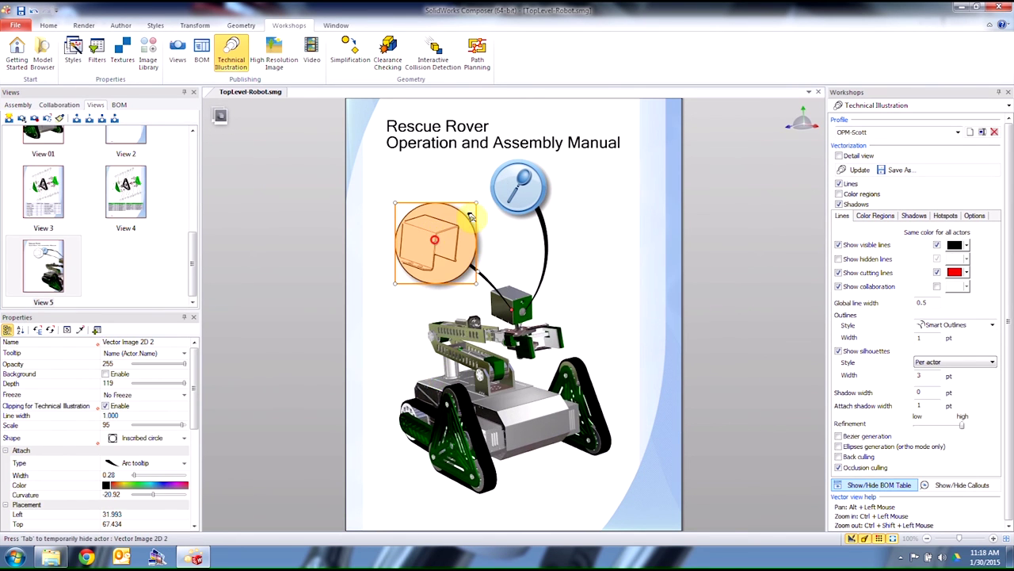
{"action": "left_click", "coordinate": [458, 187]}
{"action": "left_click", "coordinate": [611, 222]}
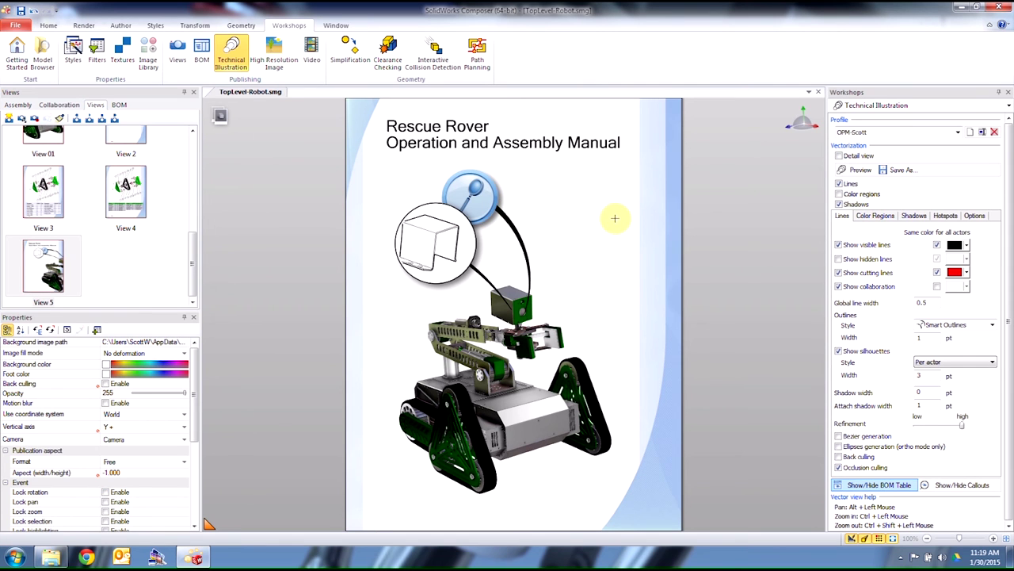
Step: Place the Digger beside the camera head under the cover title and centre its magnified area on the camera
{"action": "left_click", "coordinate": [634, 249]}
{"action": "left_click_drag", "start_coordinate": [620, 176], "coordinate": [589, 158]}
{"action": "mouse_move", "coordinate": [559, 299]}
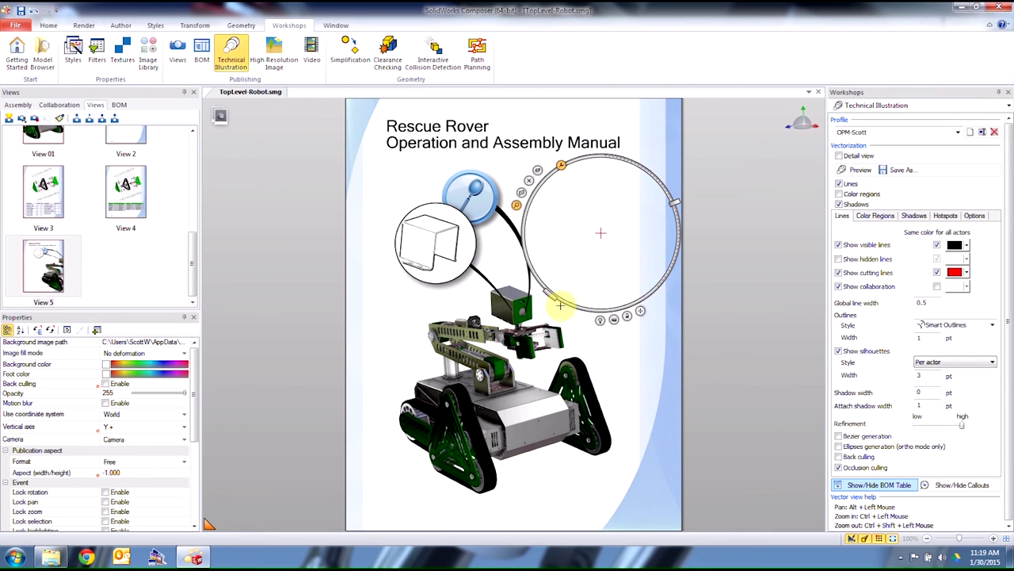
{"action": "left_click_drag", "start_coordinate": [552, 298], "coordinate": [514, 305]}
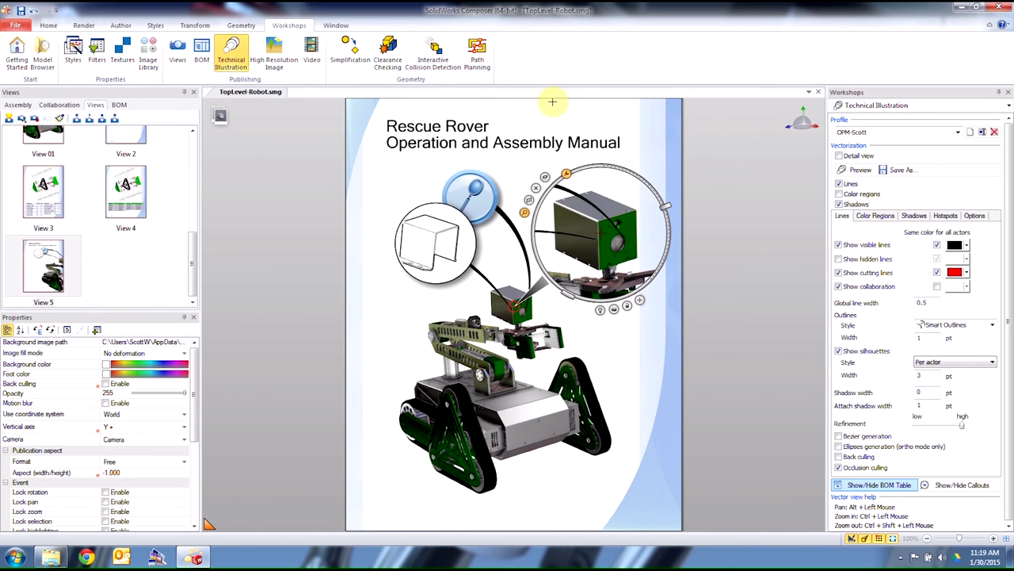
Step: Peel away the camera's outer housing with the Digger's onion skin mode and capture the result as a 2D image
{"action": "left_click", "coordinate": [545, 176]}
{"action": "left_click_drag", "start_coordinate": [669, 207], "coordinate": [659, 258]}
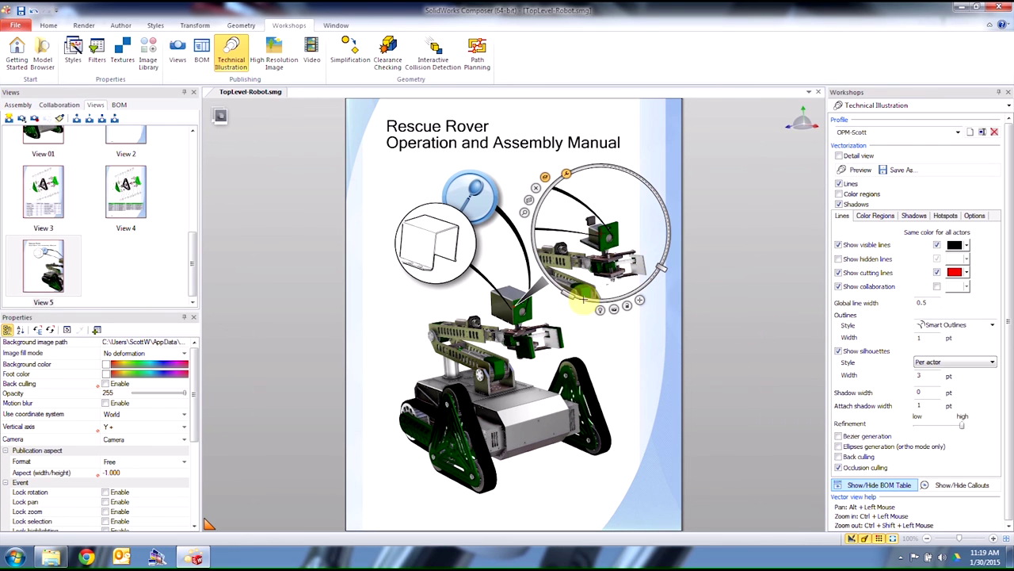
{"action": "left_click", "coordinate": [627, 306]}
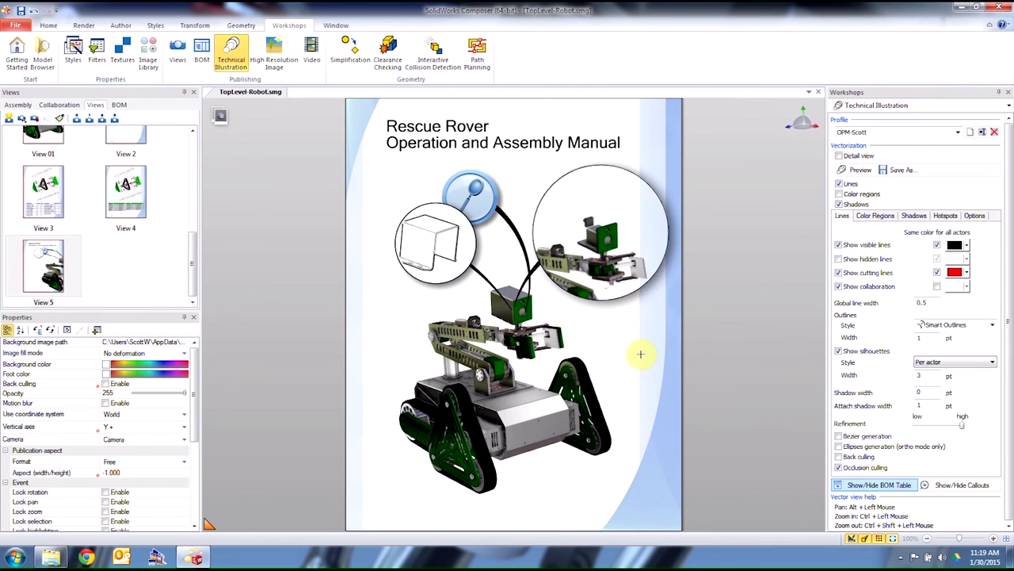